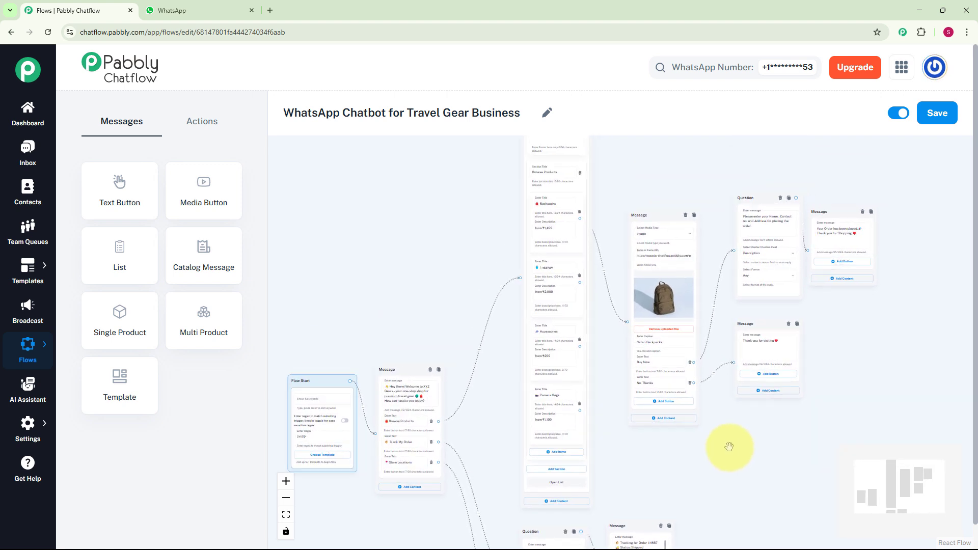
Pan around the travel gear chatbot flow canvas to examine its message, list and question nodes and their connections.
scroll(728, 446, "up", 2)
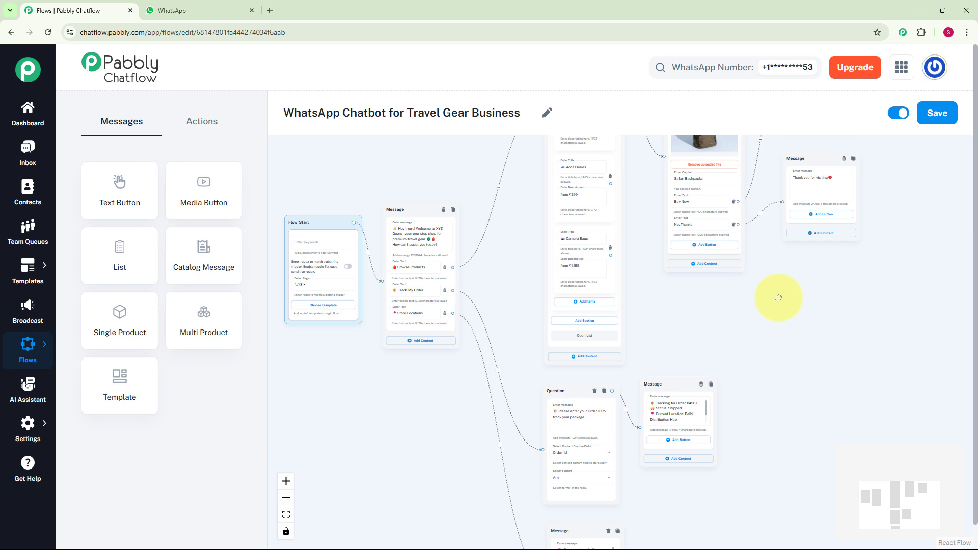
mouse_move(779, 298)
left_mouse_down()
mouse_move(777, 275)
mouse_move(776, 289)
left_mouse_up()
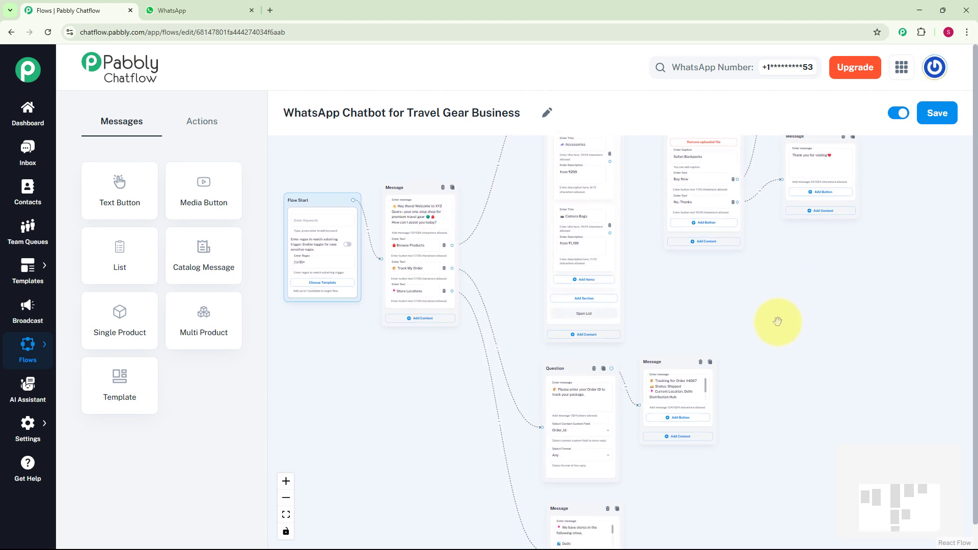
left_click_drag(794, 428, 792, 382)
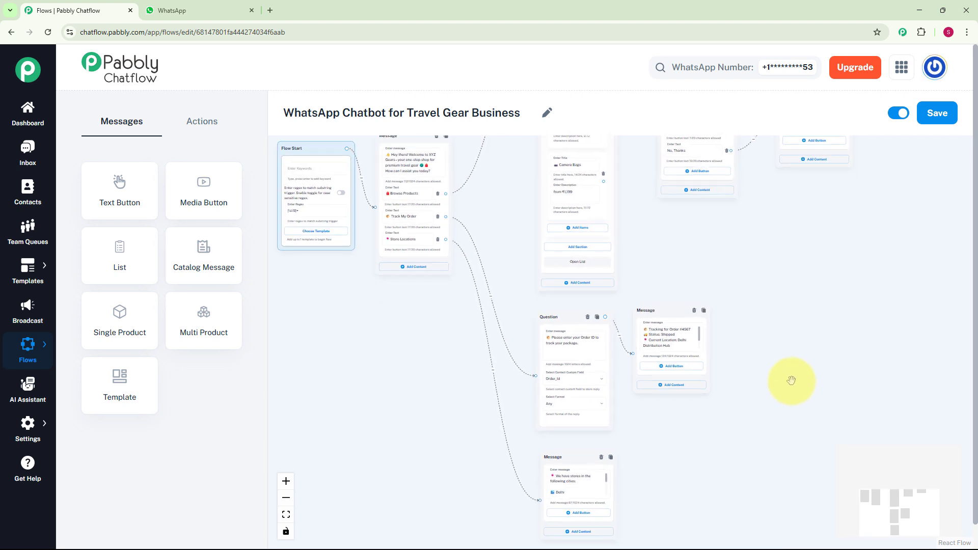
scroll(789, 380, "down", 1)
scroll(789, 380, "up", 3)
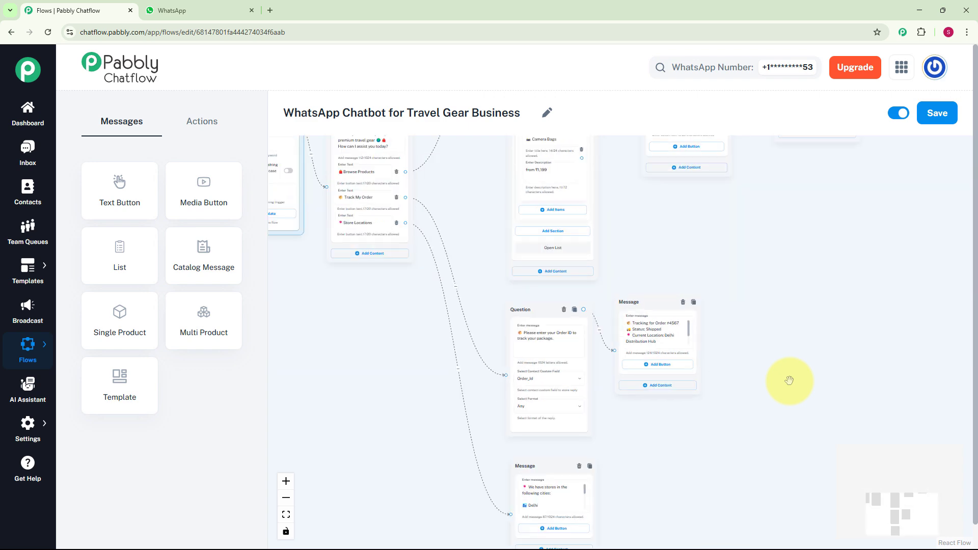
left_click_drag(803, 404, 897, 524)
scroll(878, 280, "up", 1)
left_click_drag(879, 280, 777, 487)
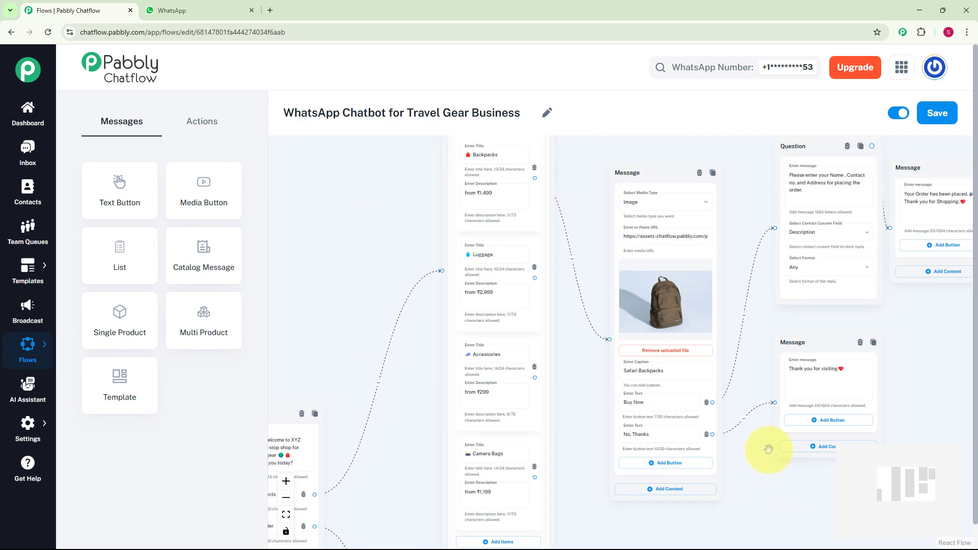
left_click_drag(760, 349, 657, 355)
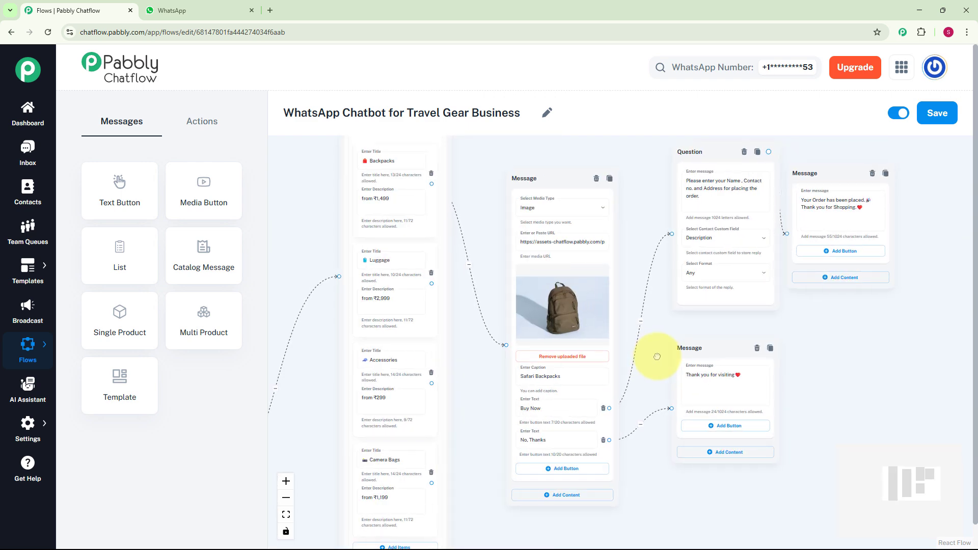
Switch to the WhatsApp tab and send "Hello travel gear" to the Travel Gear Bot chat.
key("ctrl+Tab")
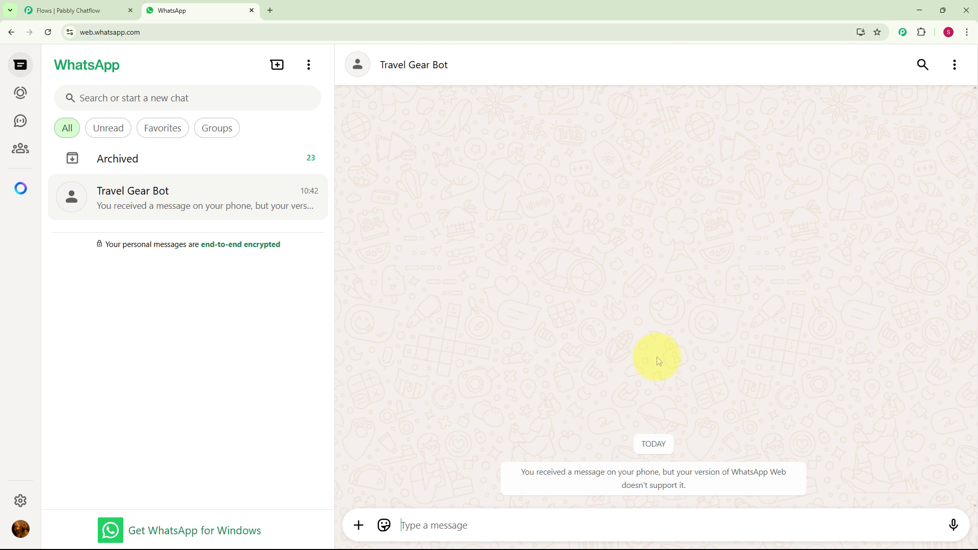
left_click(541, 524)
type("Hello travel gear")
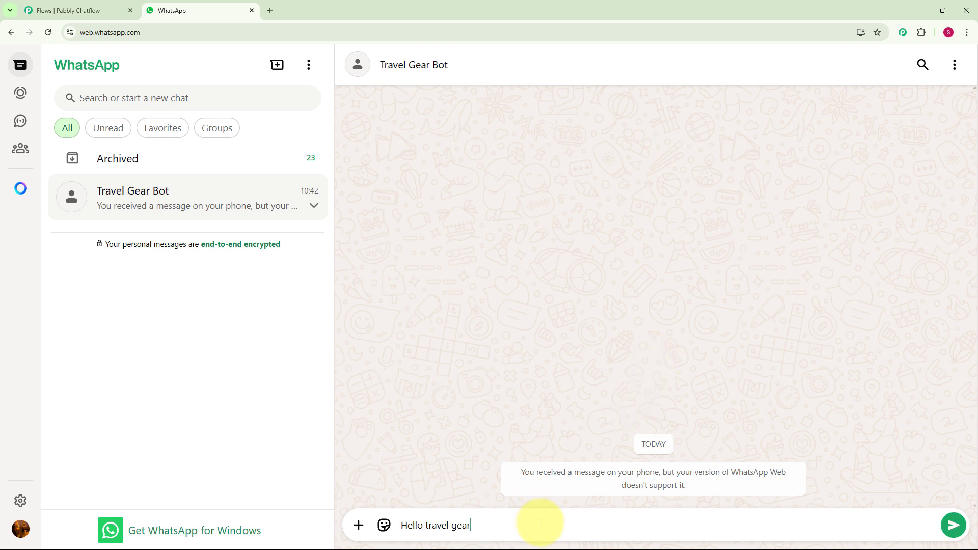
key("Return")
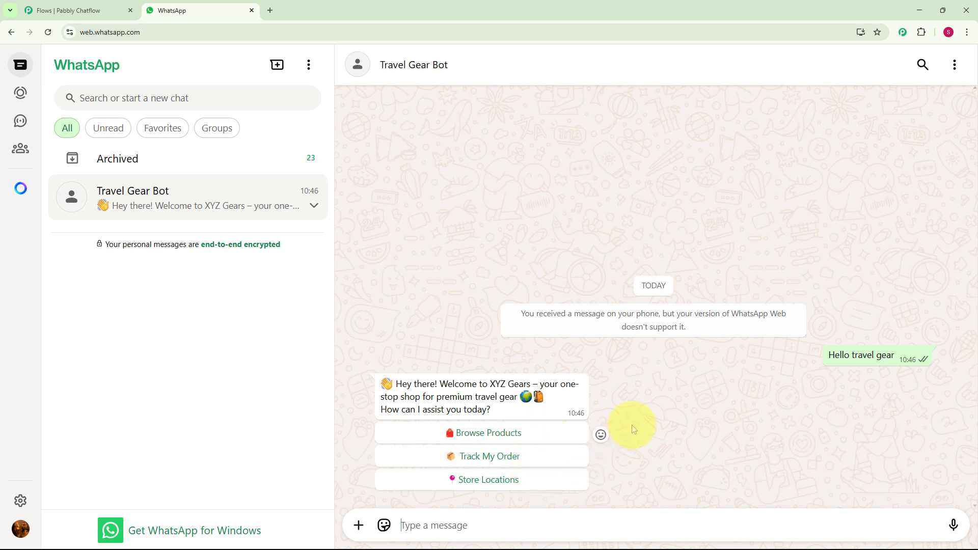
Test the Browse Products path by opening the product list, choosing Backpacks, and selecting Buy Now.
left_click(536, 434)
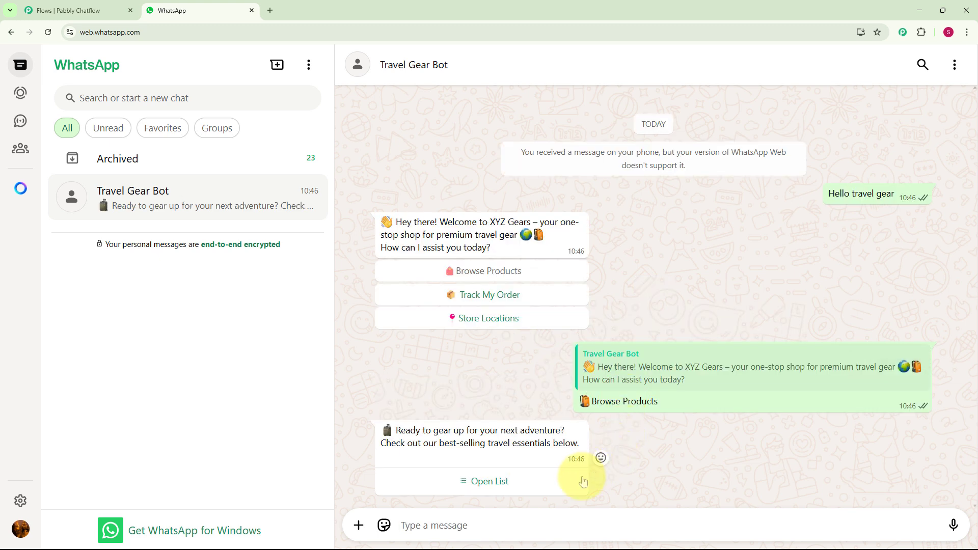
left_click(499, 488)
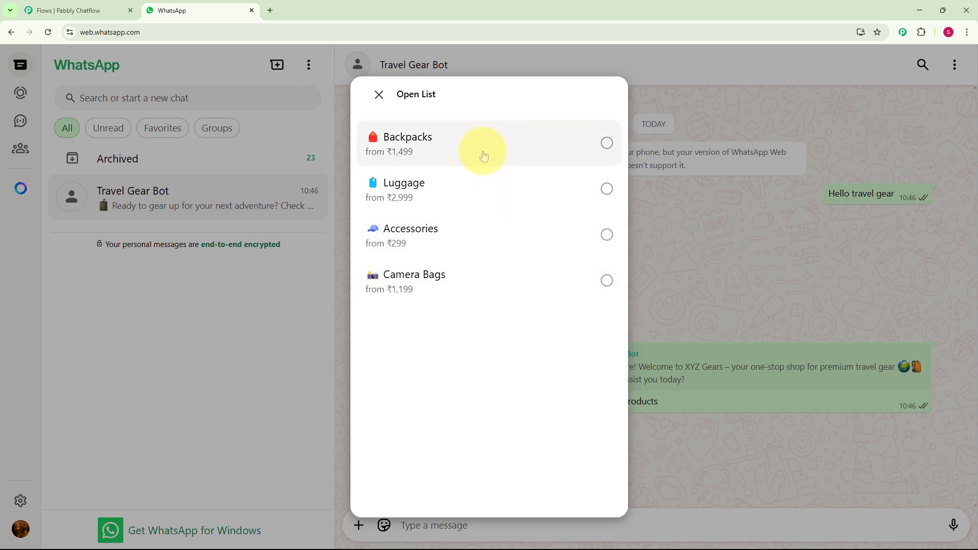
left_click(483, 152)
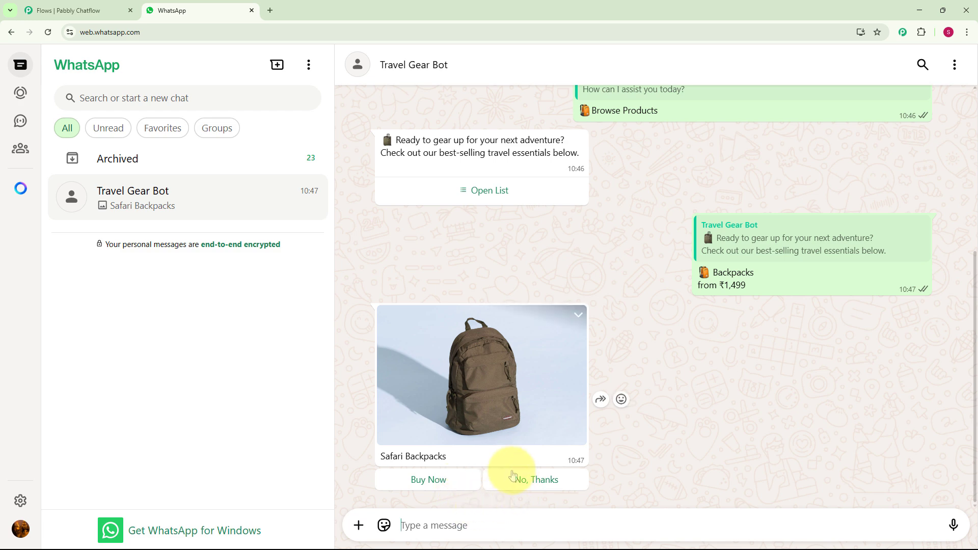
left_click(458, 488)
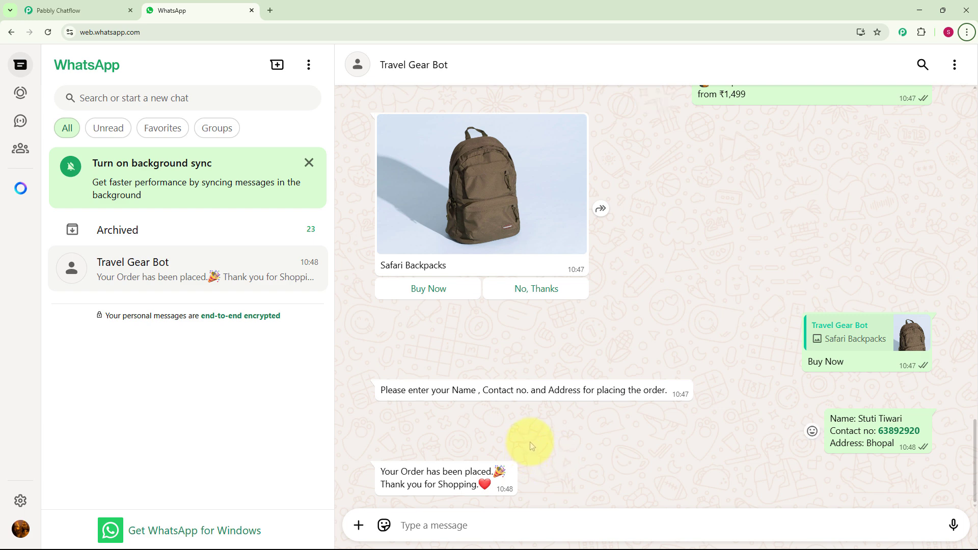
Select Track My Order and then Store Locations from the bot's welcome menu options.
scroll(529, 442, "up", 10)
scroll(530, 443, "up", 2)
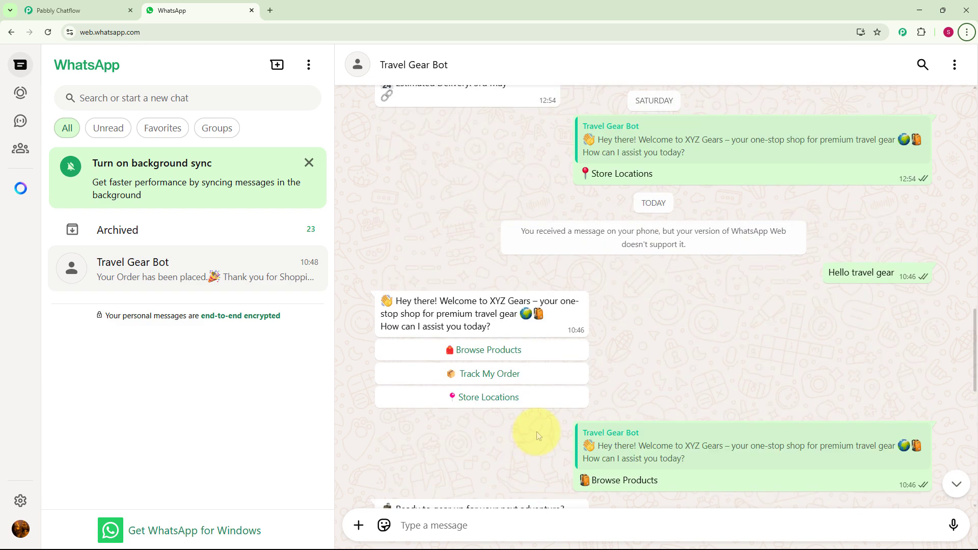
left_click(511, 379)
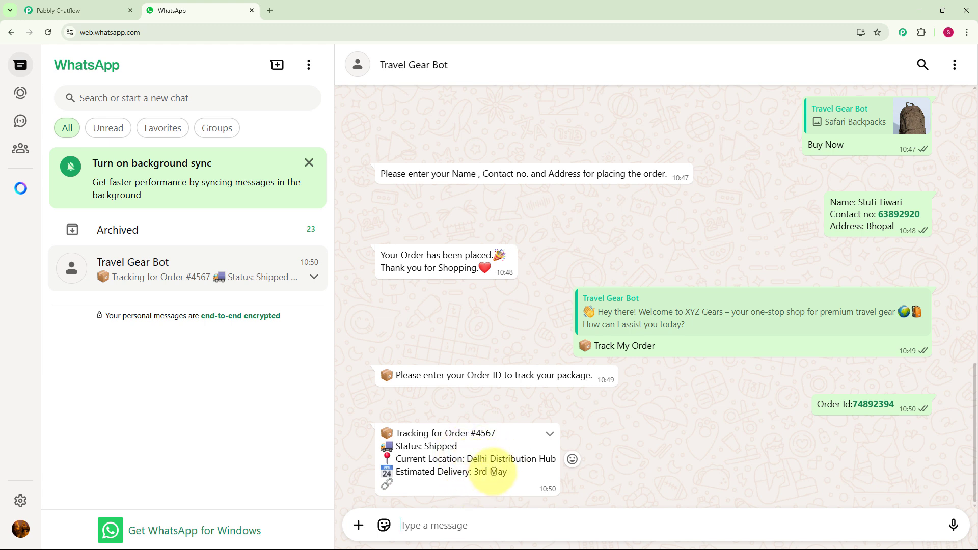
scroll(493, 472, "up", 15)
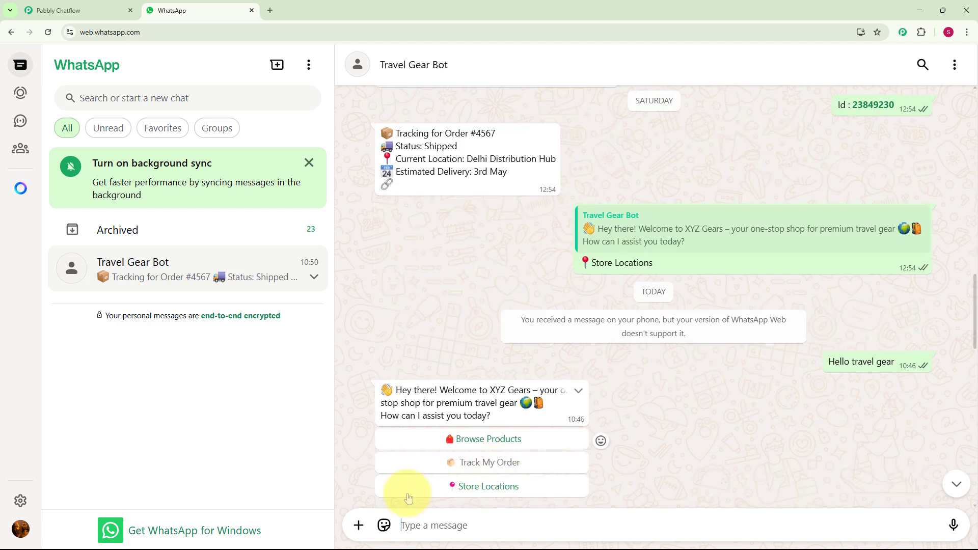
left_click(474, 489)
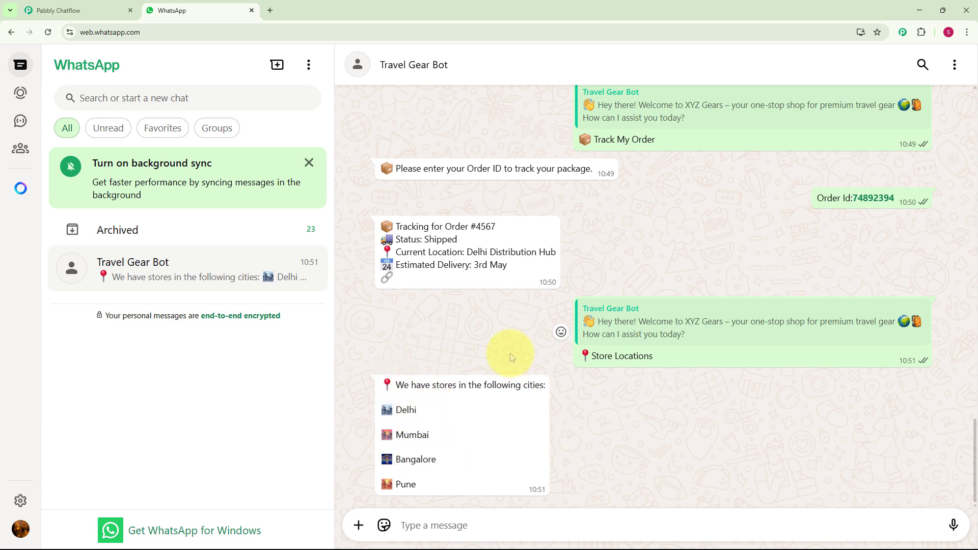
scroll(509, 353, "up", 3)
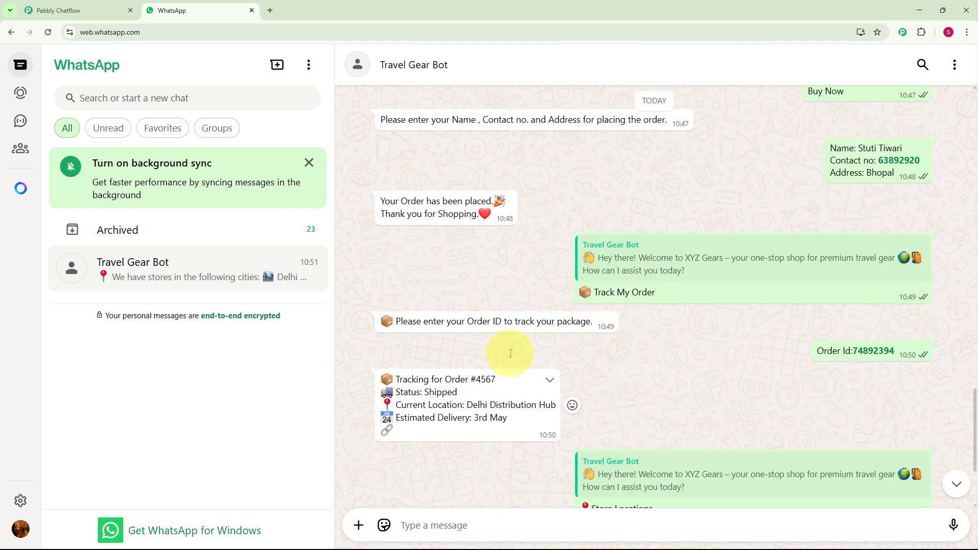
scroll(511, 356, "up", 5)
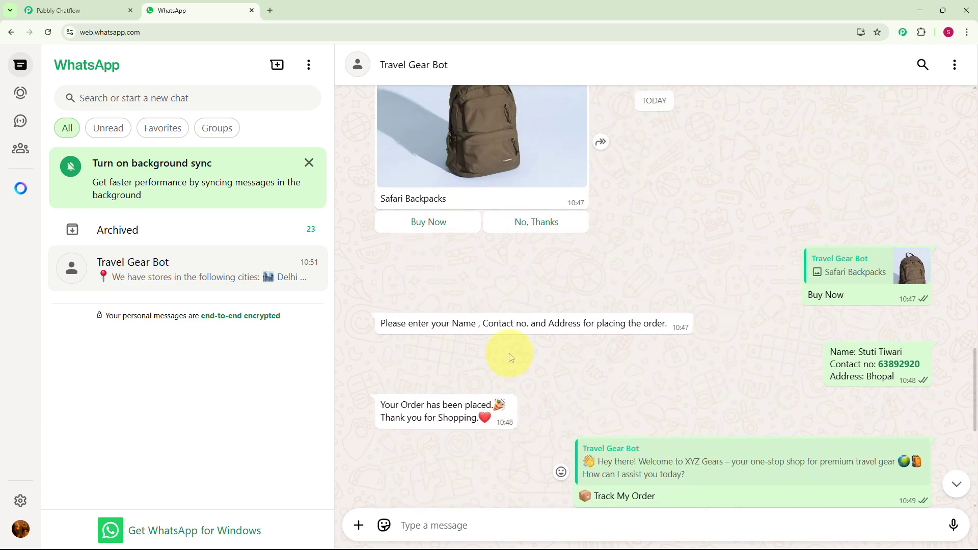
scroll(509, 353, "down", 7)
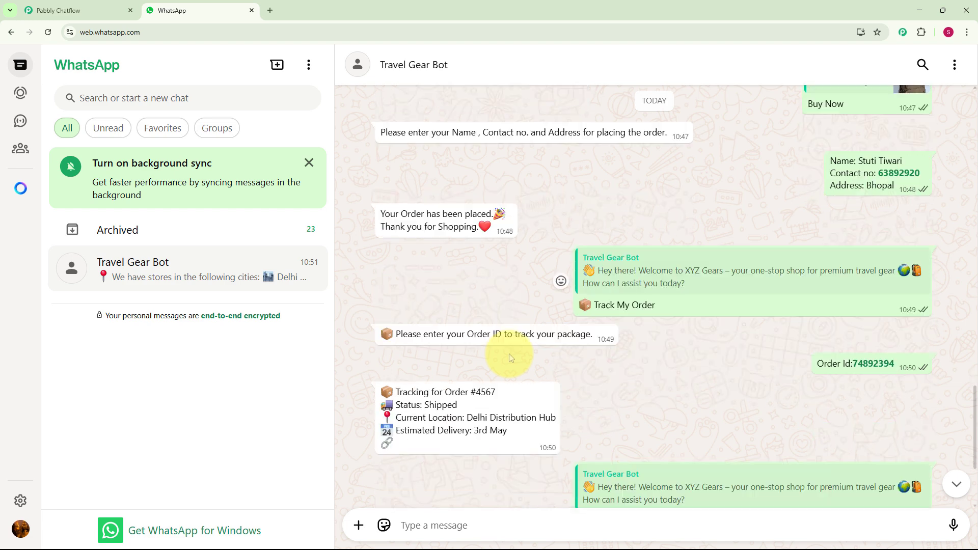
scroll(509, 354, "down", 1)
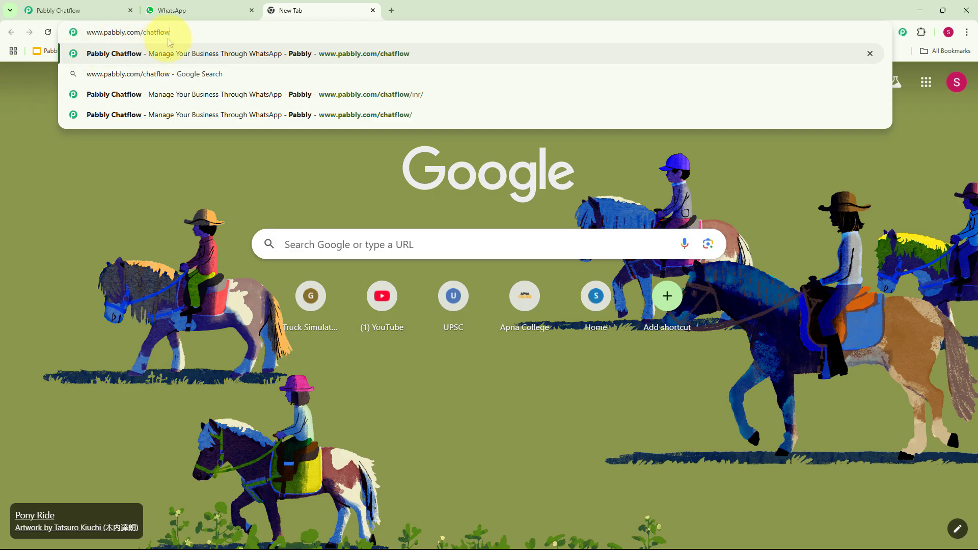
Open pabbly.com/chatflow in a new tab, sign in, and access the Pabbly Chatflow app.
key("Return")
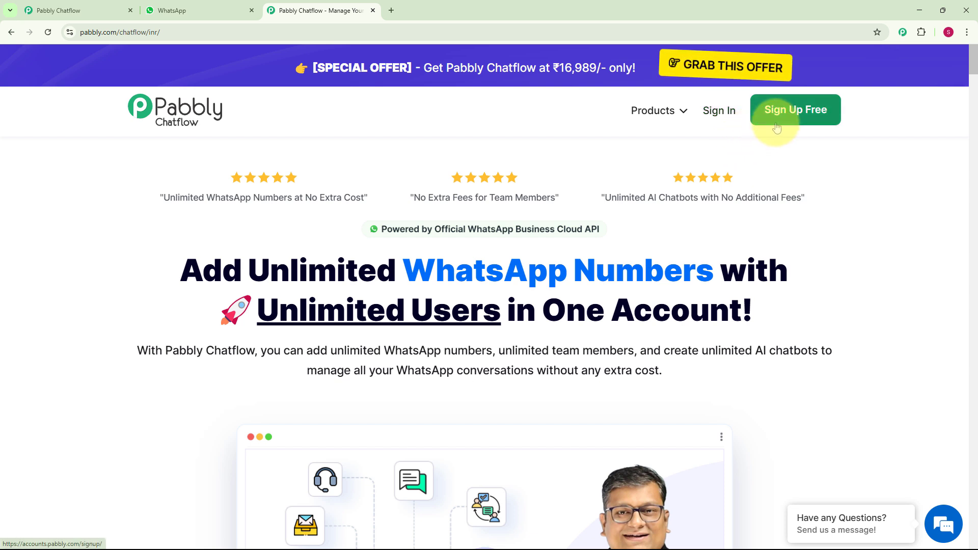
left_click(719, 114)
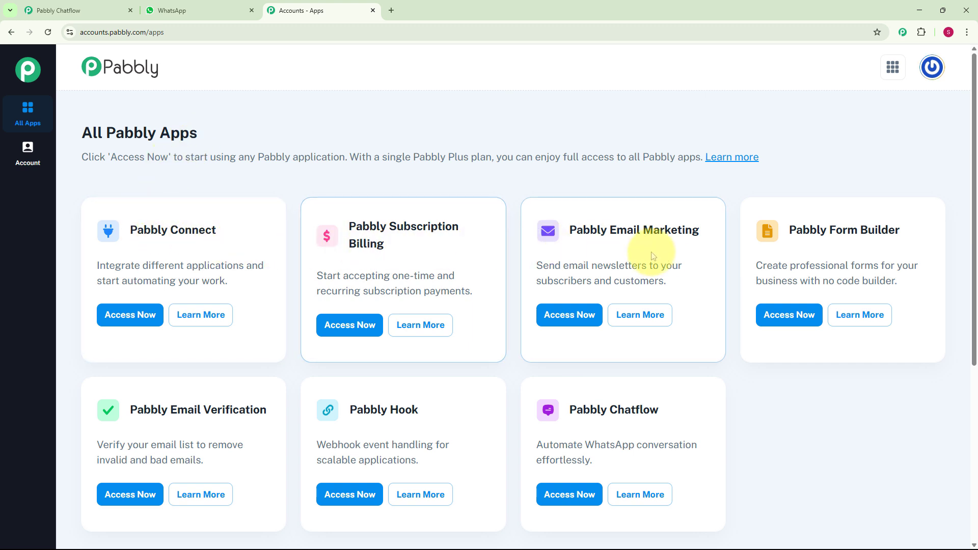
scroll(671, 262, "down", 2)
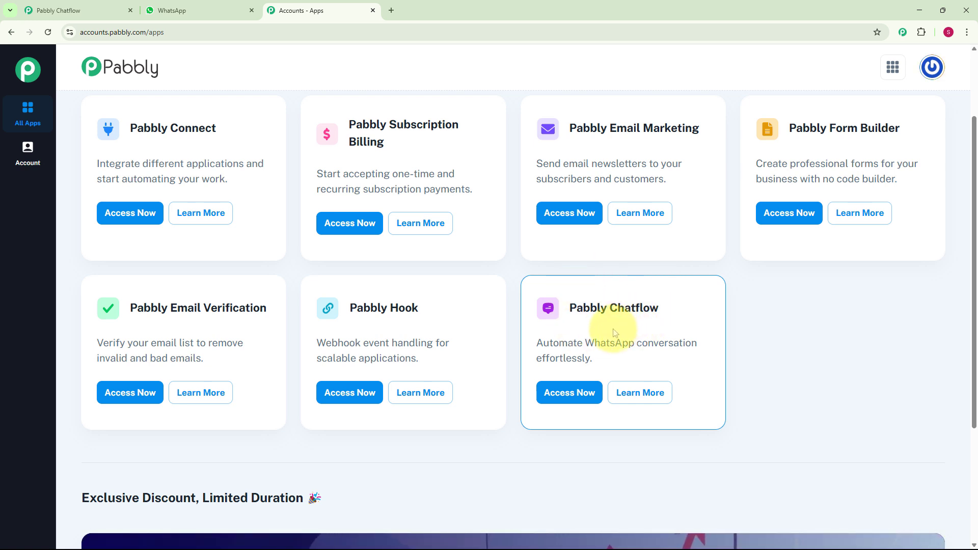
left_click(578, 399)
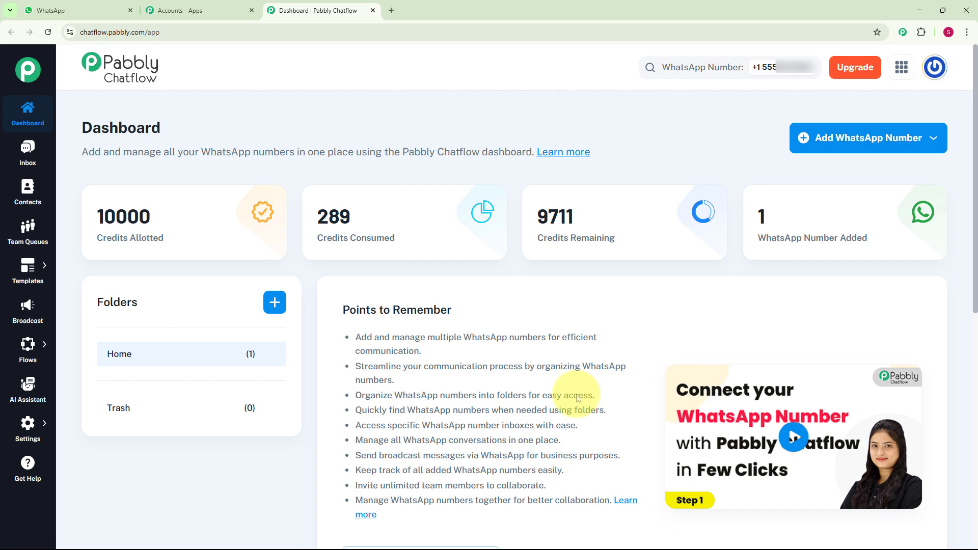
Review the Chatflow dashboard, including the connected WhatsApp number list and the Add WhatsApp Number options.
scroll(648, 265, "down", 7)
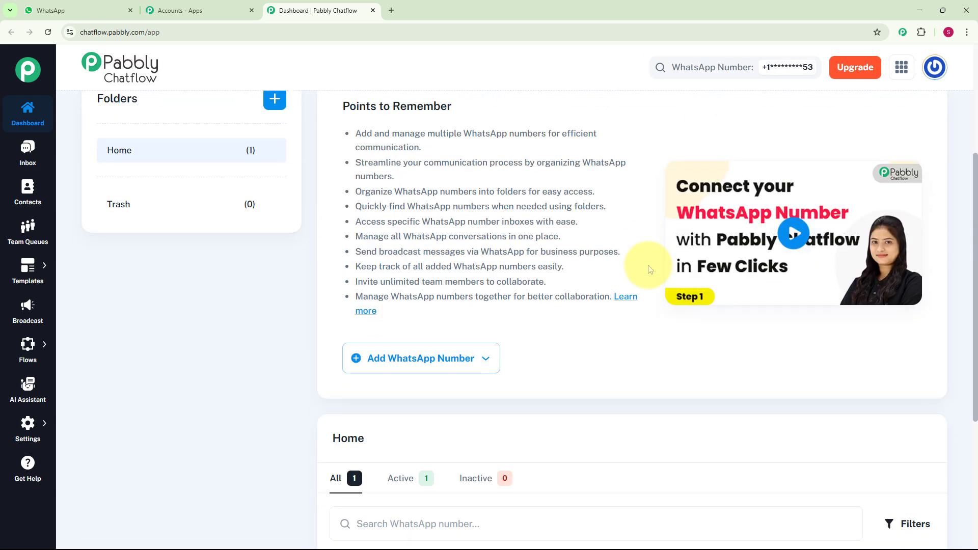
scroll(649, 269, "down", 2)
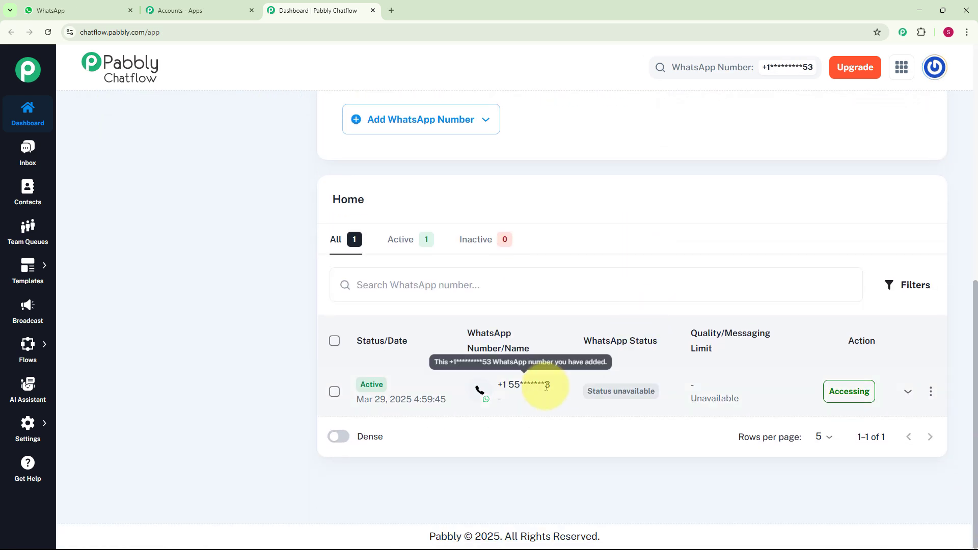
scroll(582, 357, "up", 9)
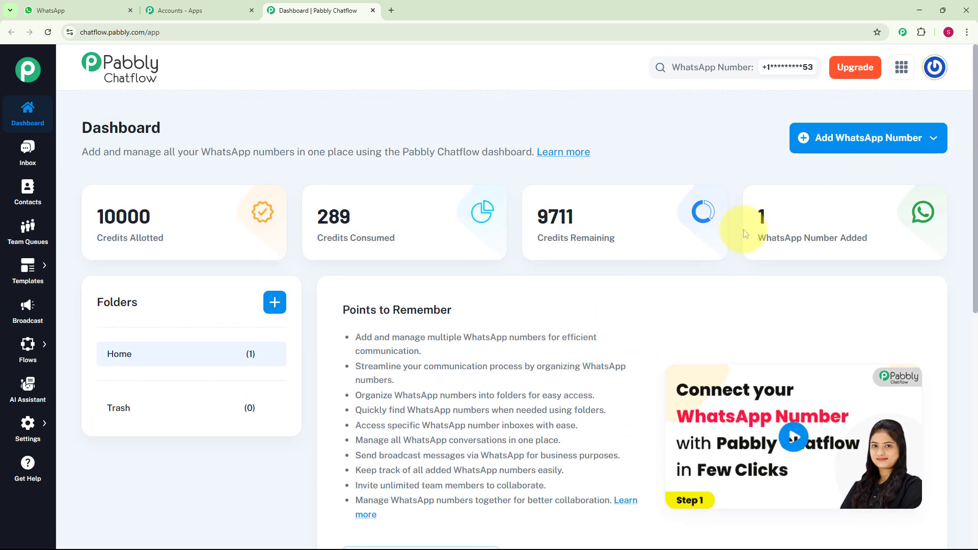
left_click(936, 141)
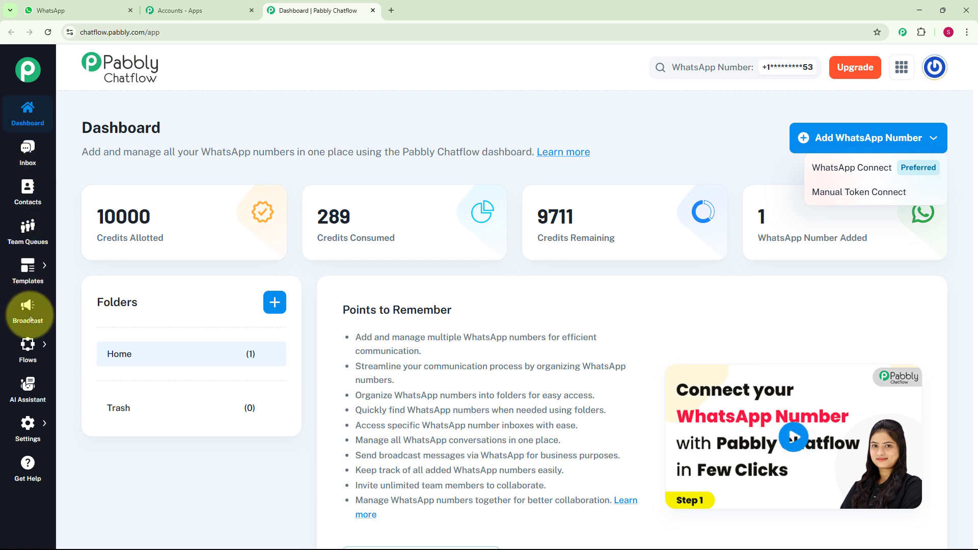
left_click(29, 172)
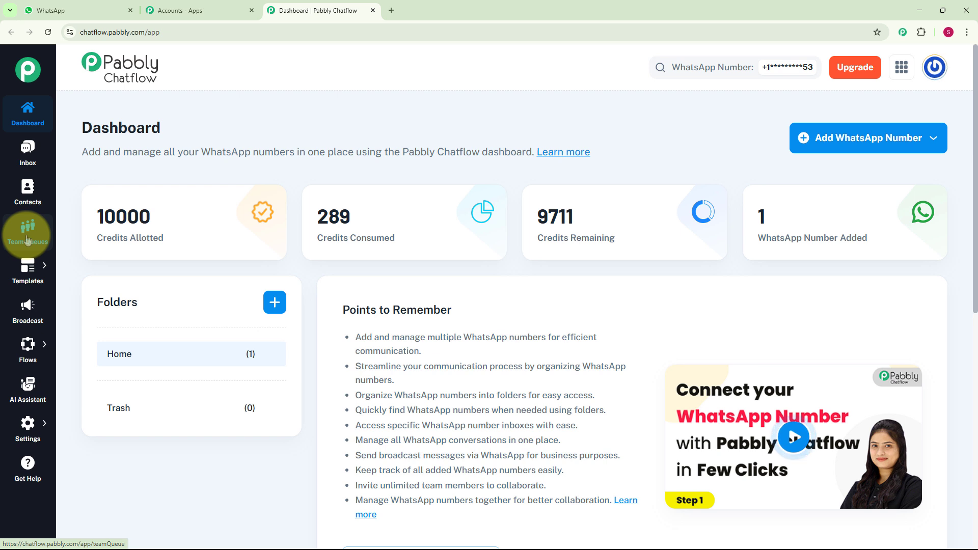
Open the Flows page from the sidebar's Flows submenu.
mouse_move(29, 266)
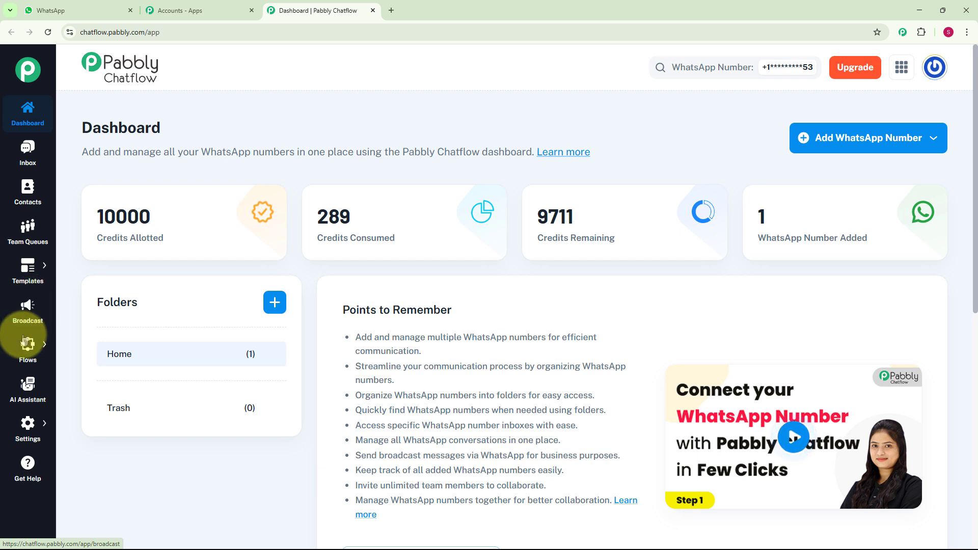
mouse_move(23, 340)
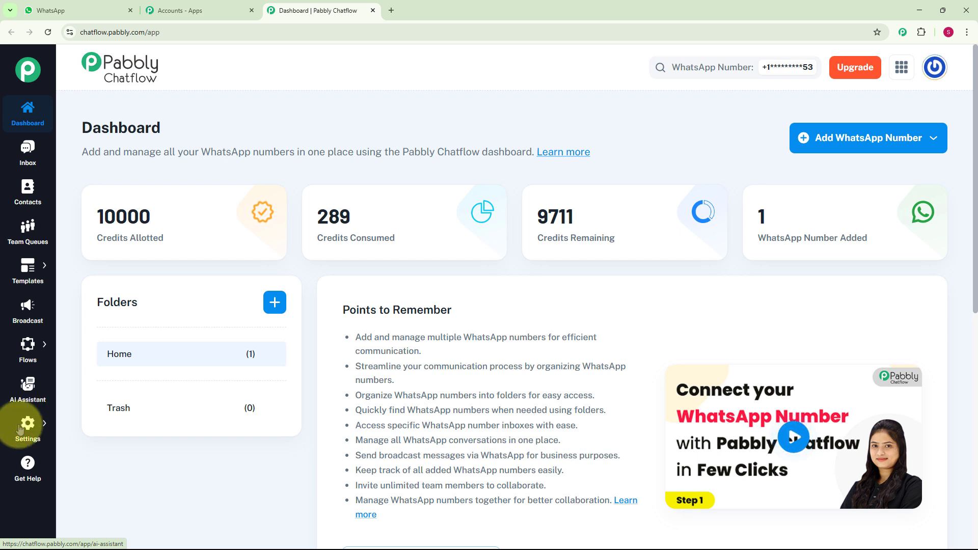
mouse_move(21, 436)
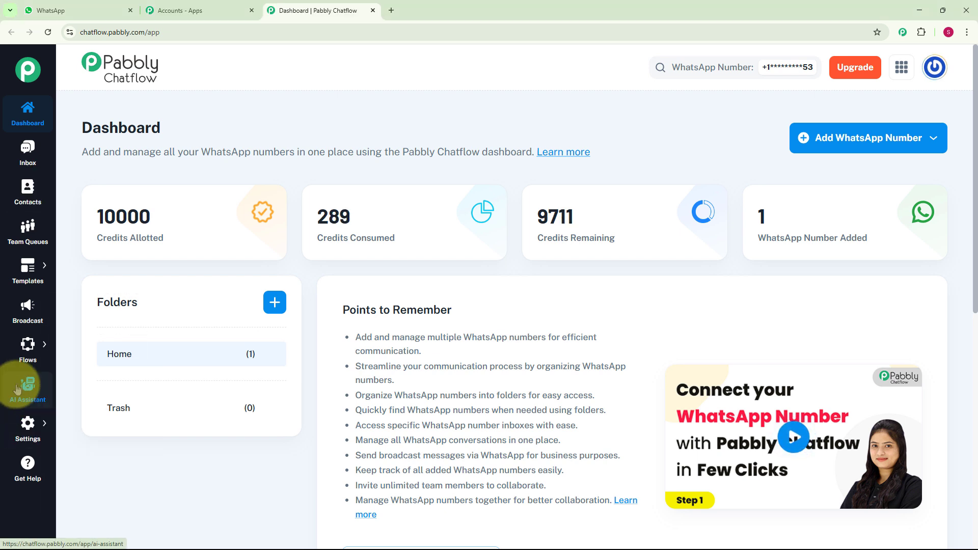
mouse_move(10, 356)
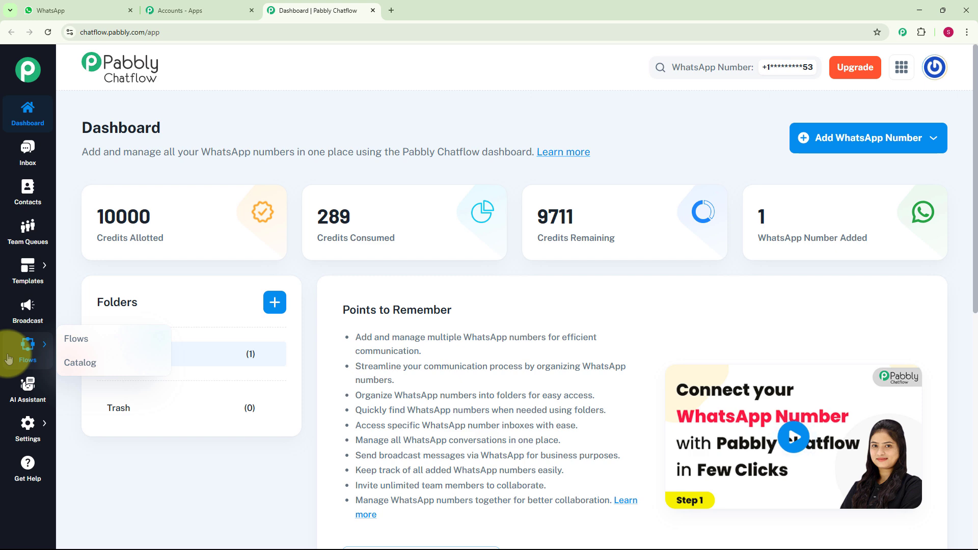
left_click(91, 349)
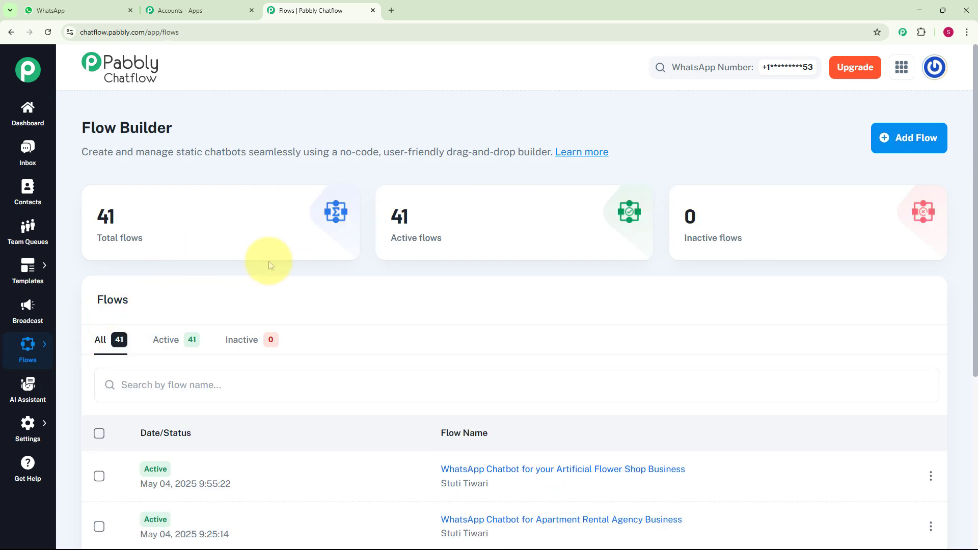
Create a new flow and name it WhatsApp Chatbot for Travel Gear Business.
scroll(290, 280, "down", 4)
scroll(294, 281, "down", 1)
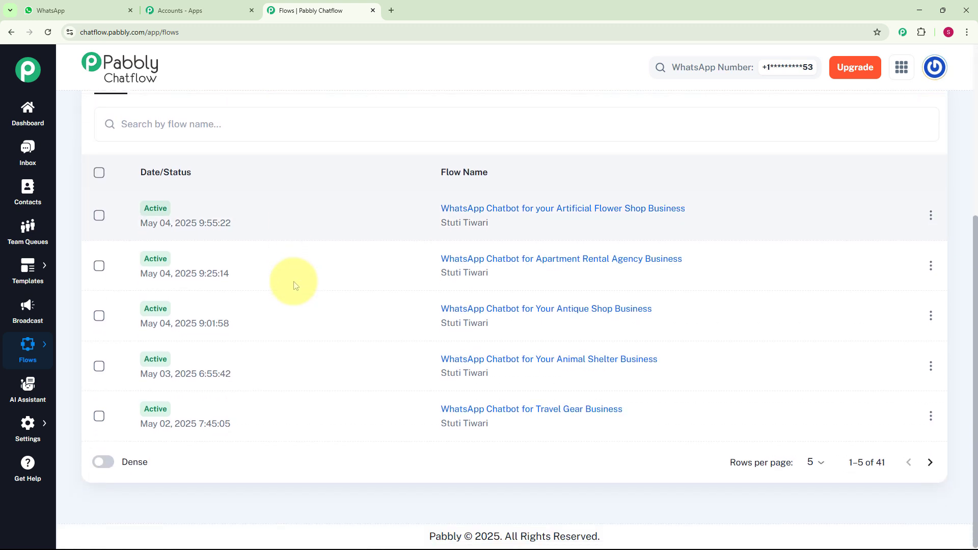
scroll(290, 280, "up", 2)
scroll(291, 280, "down", 2)
scroll(285, 330, "up", 5)
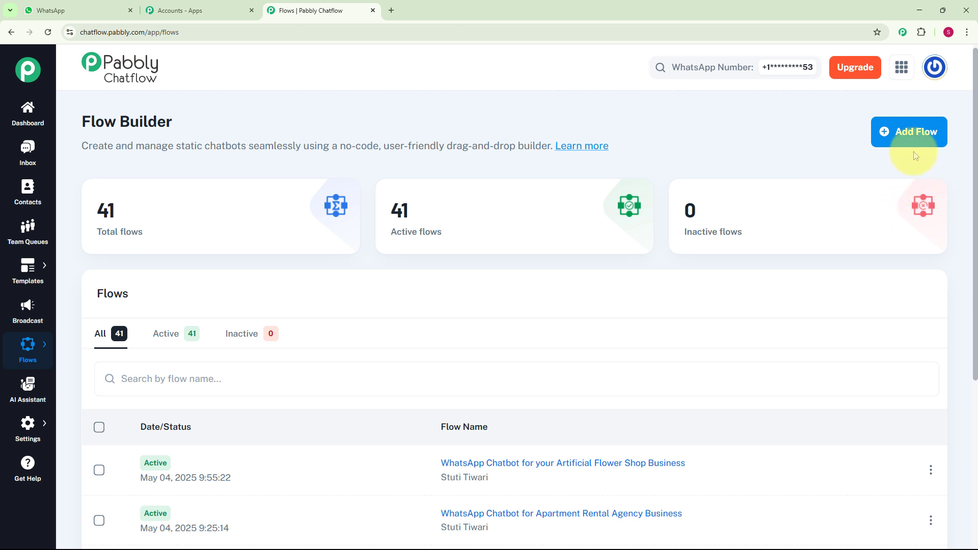
left_click(911, 143)
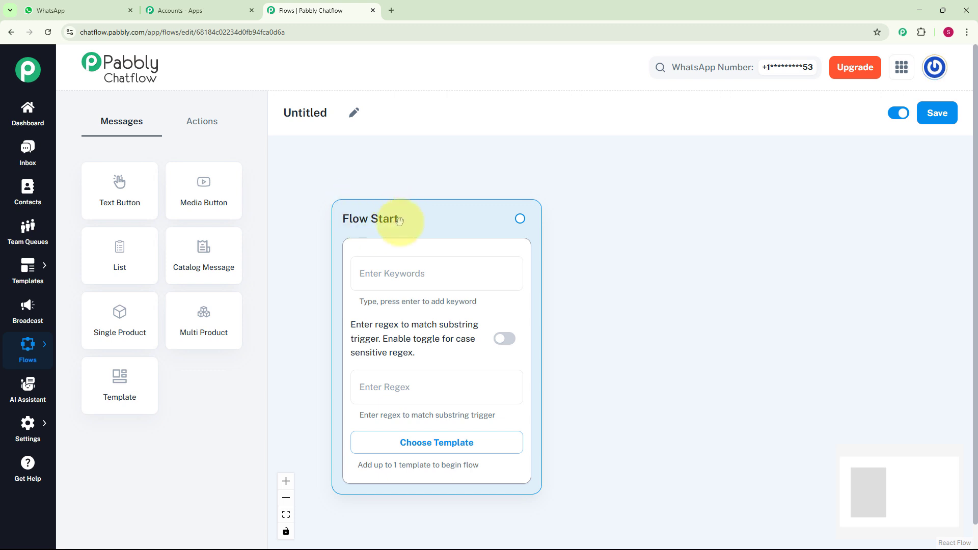
left_click(352, 114)
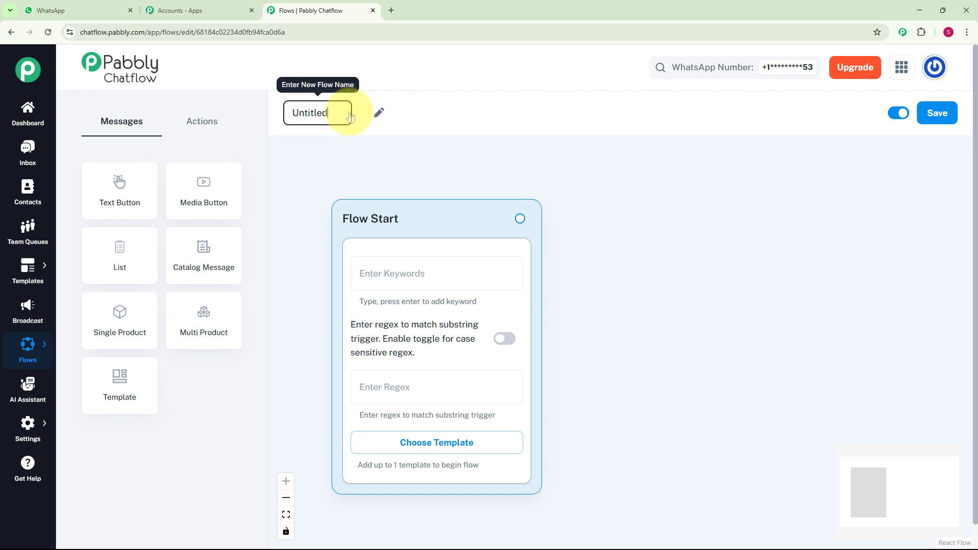
key("Return")
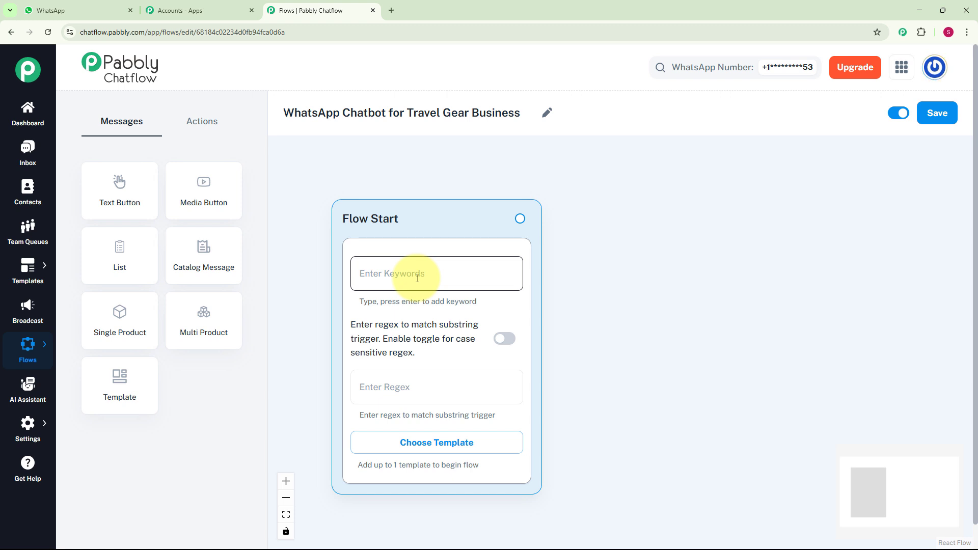
Set the Flow Start trigger keyword to Hello and paste the regex [\s\S]+.
type("Hello")
key("Return")
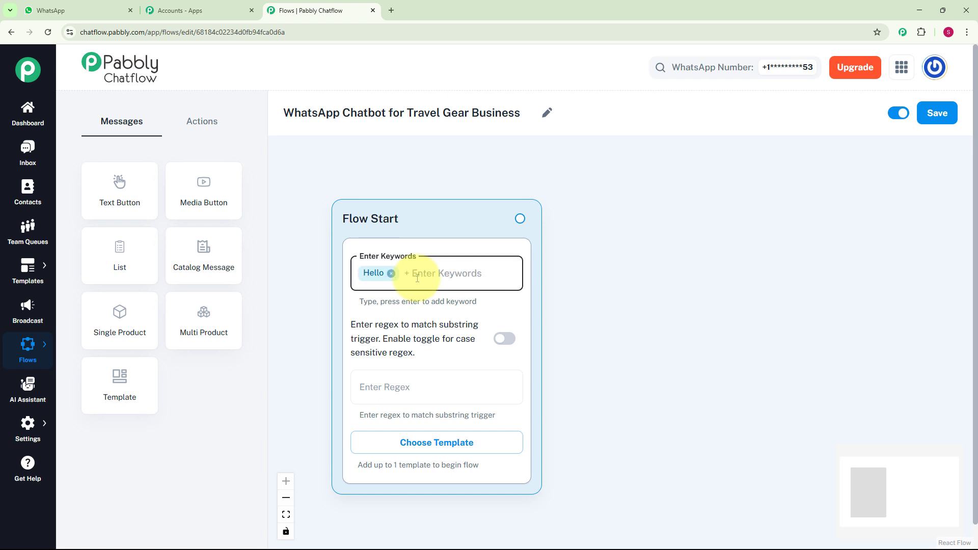
left_click(377, 386)
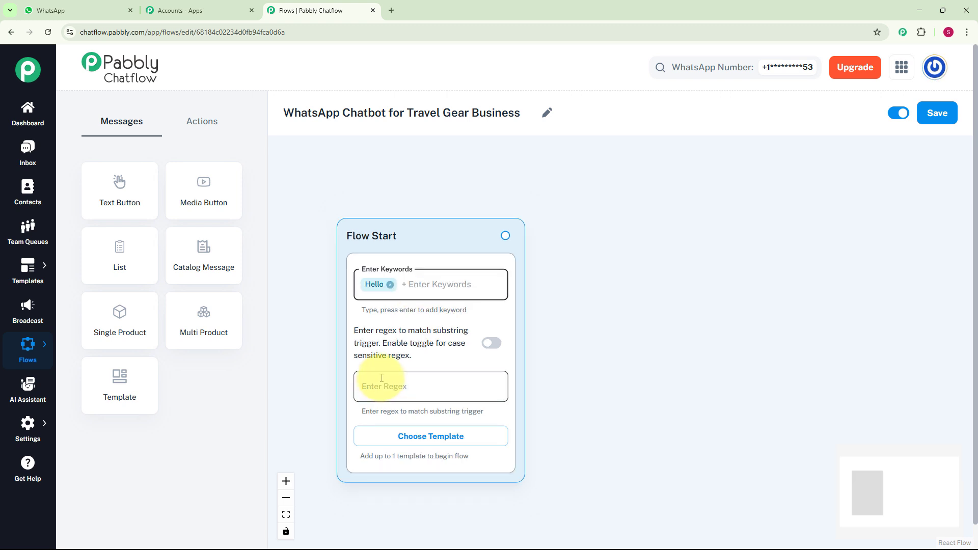
left_click(377, 382)
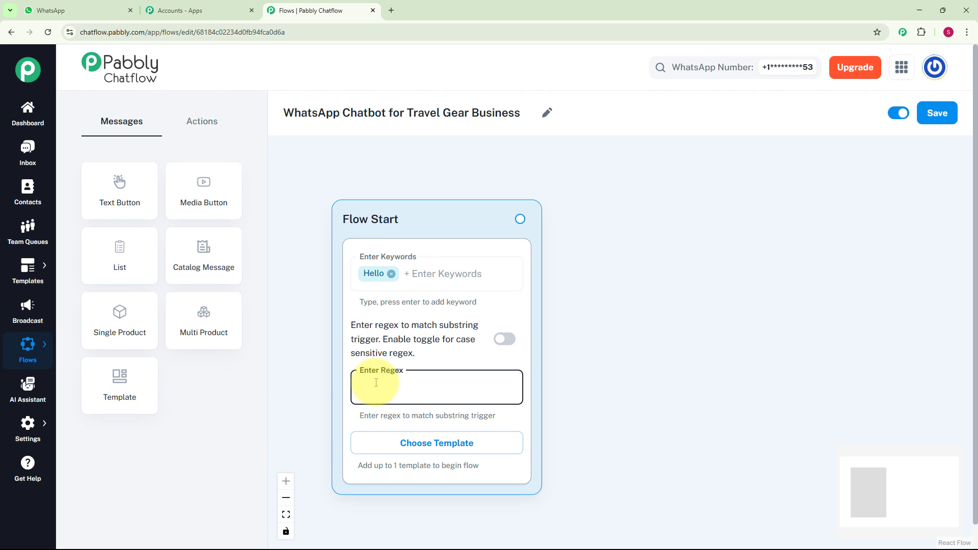
type("[\\s\\S]+")
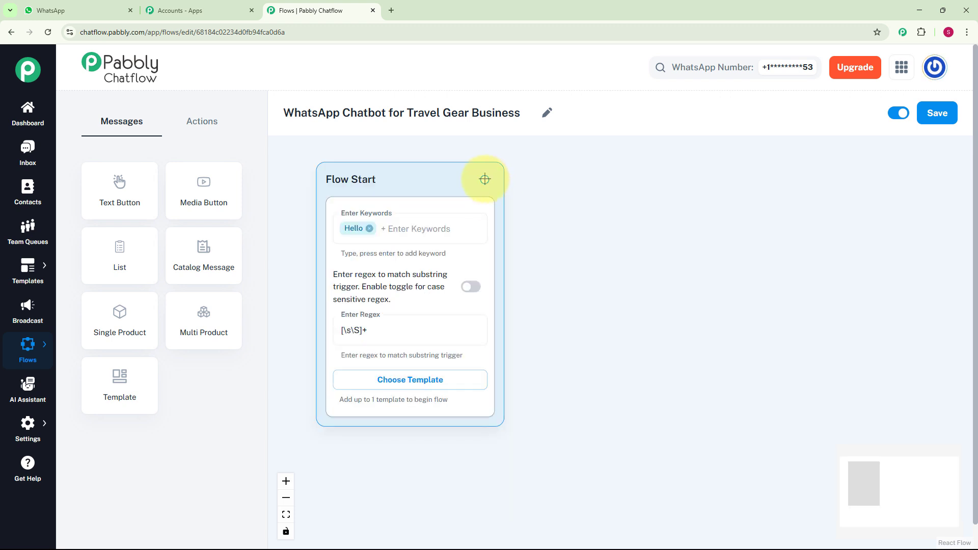
Connect a new Text + Button message to Flow Start with the welcome text beginning 'Hey there! Welcome to XYZ Gears'.
left_click_drag(485, 179, 530, 259)
scroll(533, 294, "up", 1)
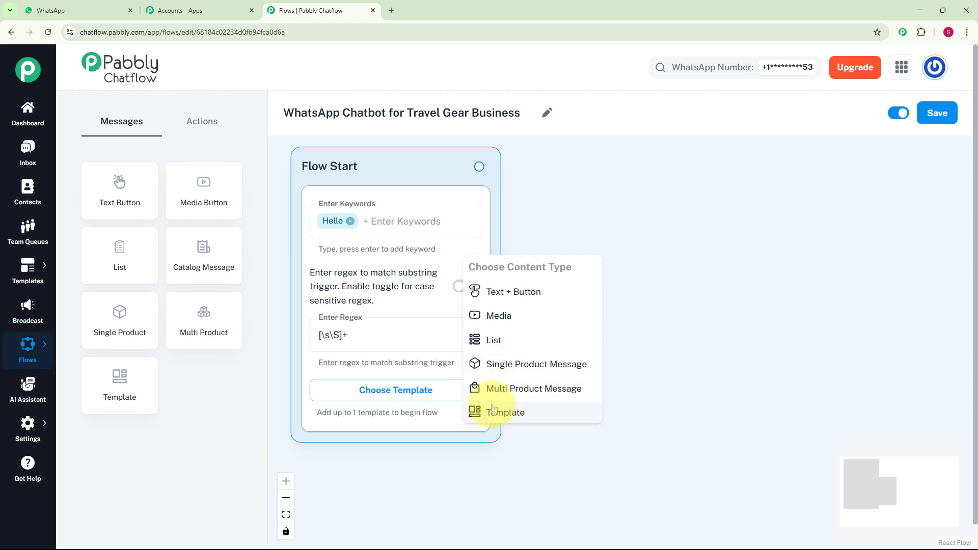
left_click(505, 295)
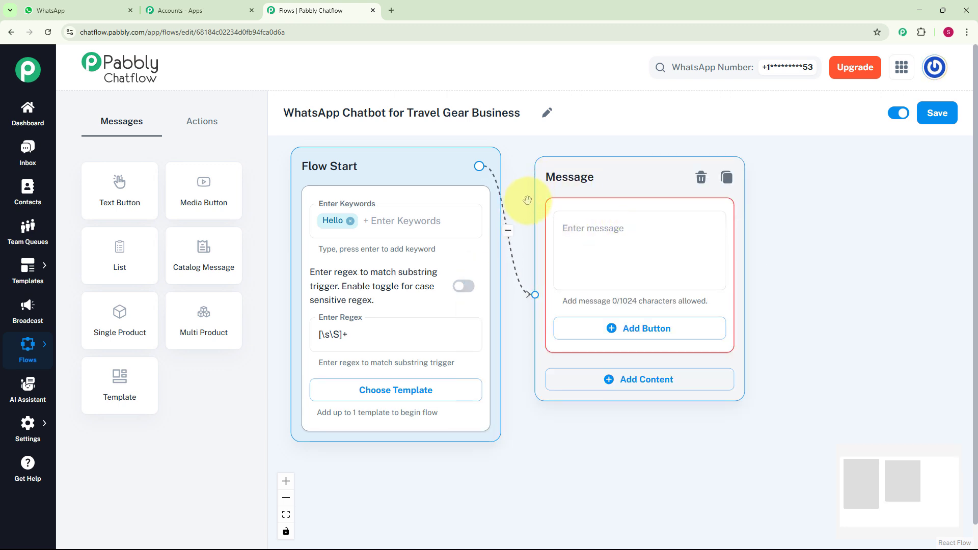
left_click(570, 256)
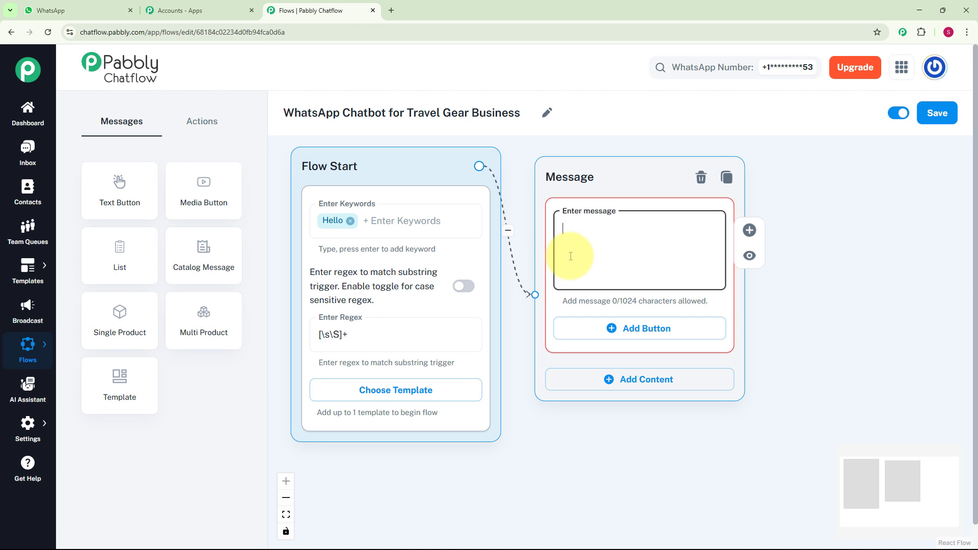
type("Hey there! Welcome to XYZ Gears - your one-stop shop for premium travel gear 🌍 🎒 How can I assist you today?")
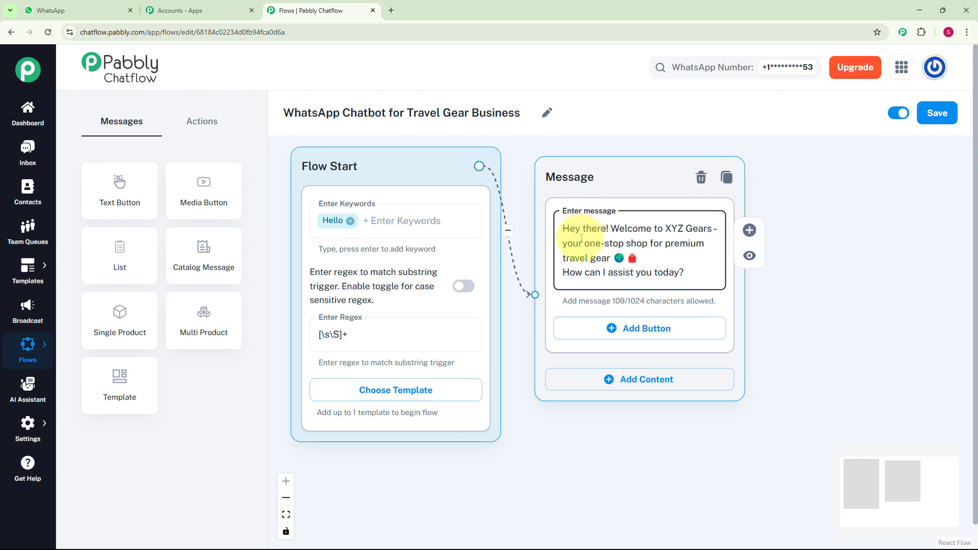
Add the message buttons Browse Products, Track My Order and Store Locations.
left_click(588, 340)
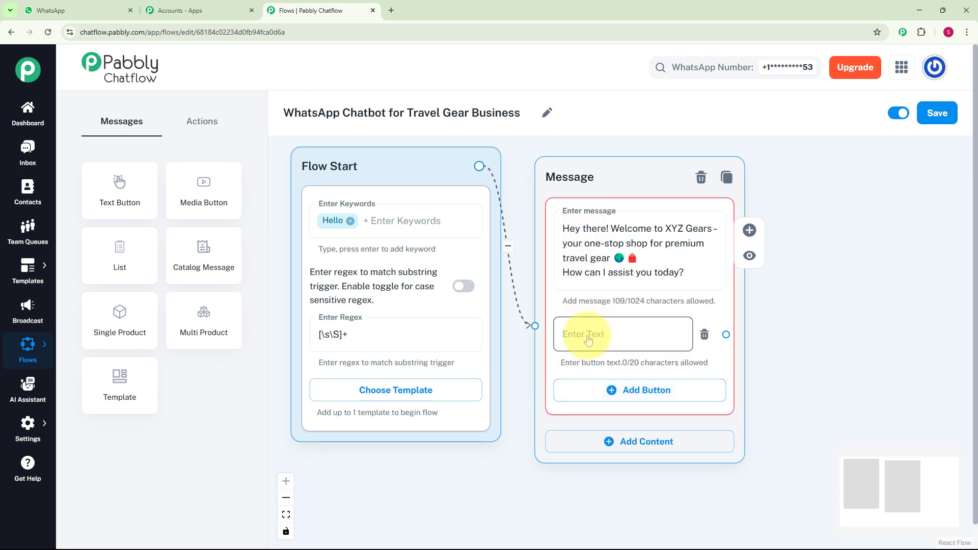
left_click(585, 340)
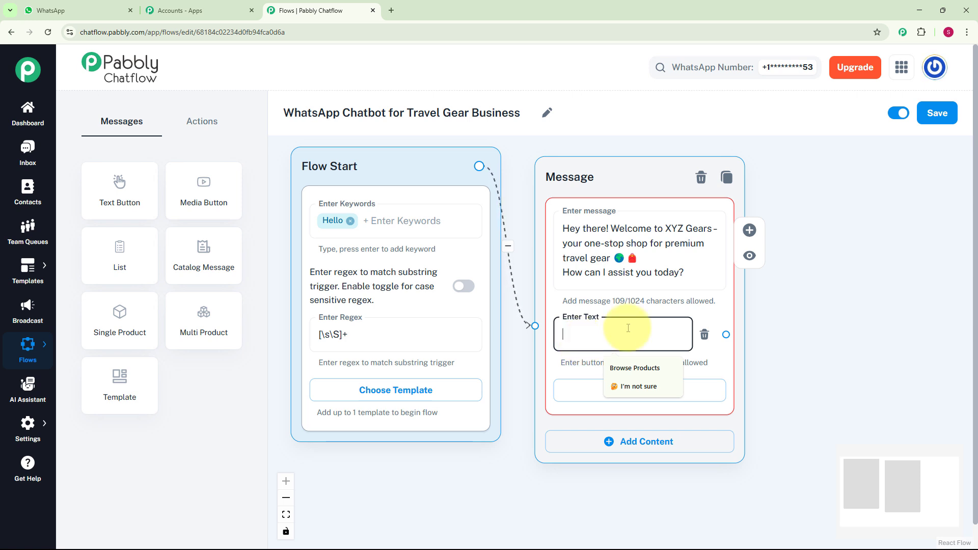
type("🎒 Browse Products")
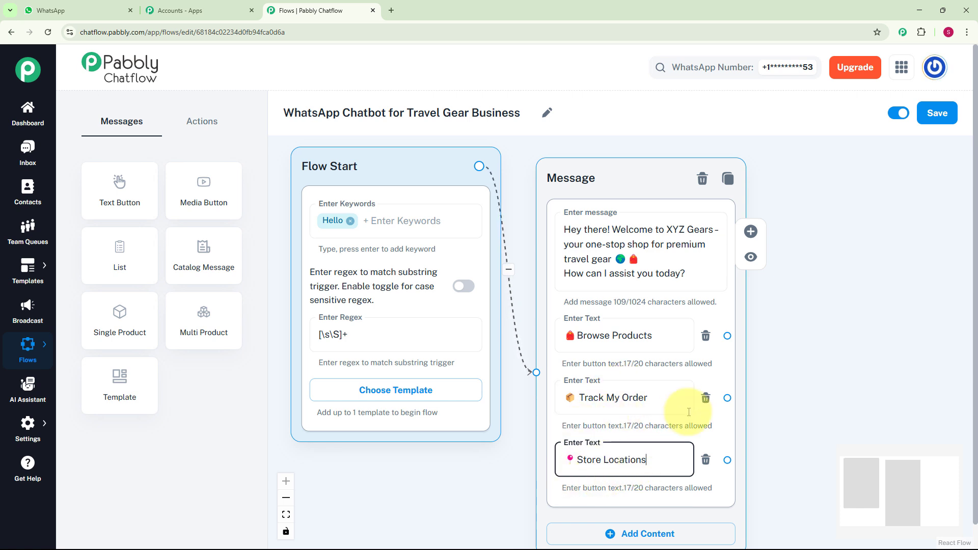
Connect a new List message to the Browse Products button.
scroll(810, 368, "down", 1)
left_click_drag(810, 369, 641, 336)
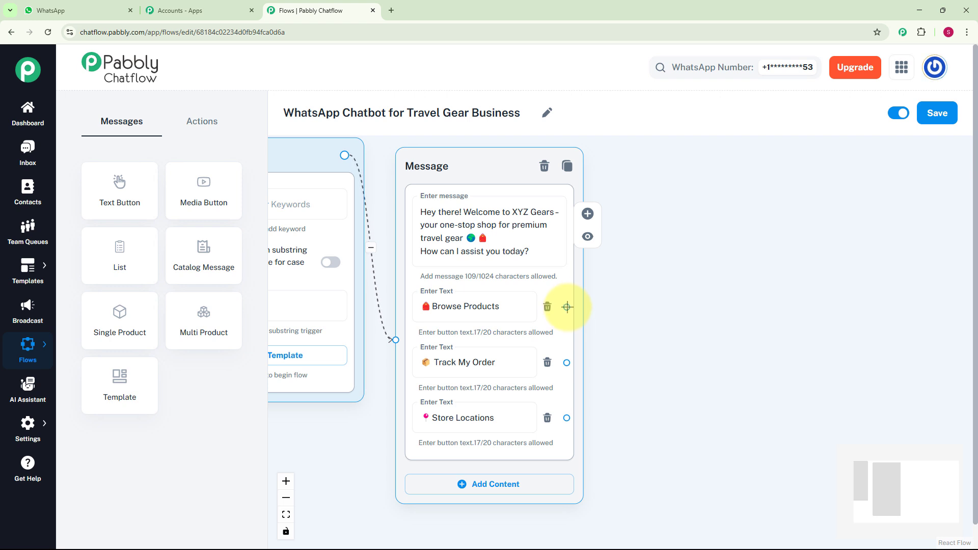
left_click_drag(567, 305, 641, 305)
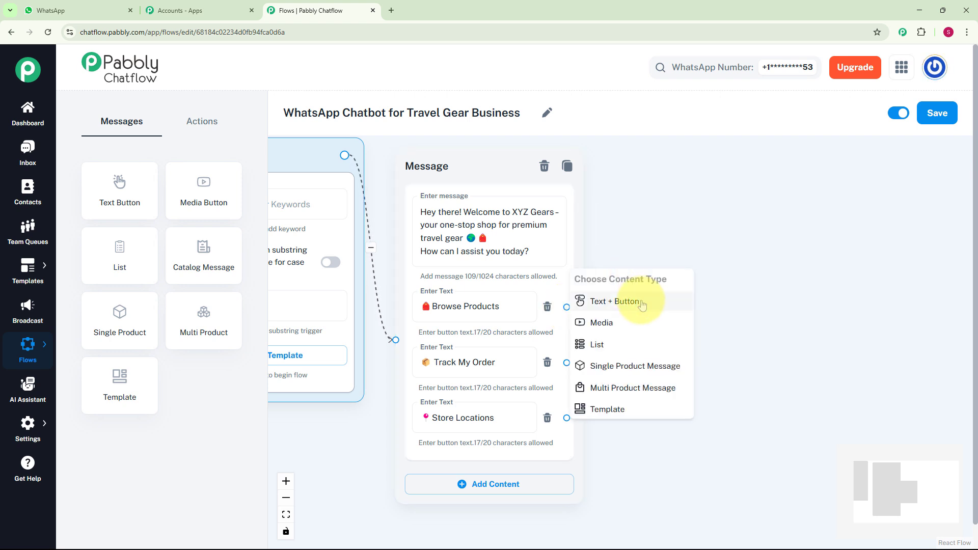
left_click(618, 351)
Paste the list body 'Ready to gear up for your next adventure? Check out our best-selling travel essentials below.'.
left_click_drag(657, 278, 669, 149)
left_click(664, 199)
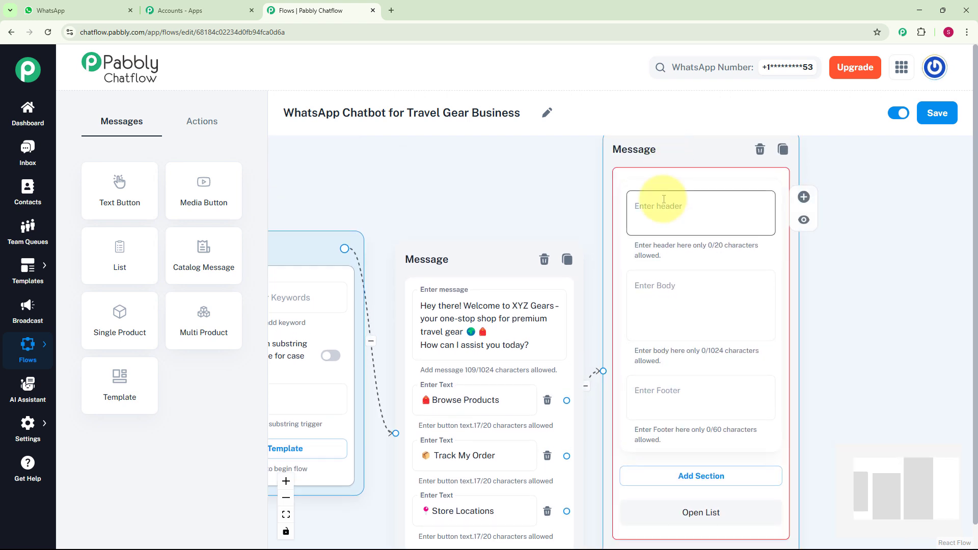
left_click(658, 319)
left_click(675, 378)
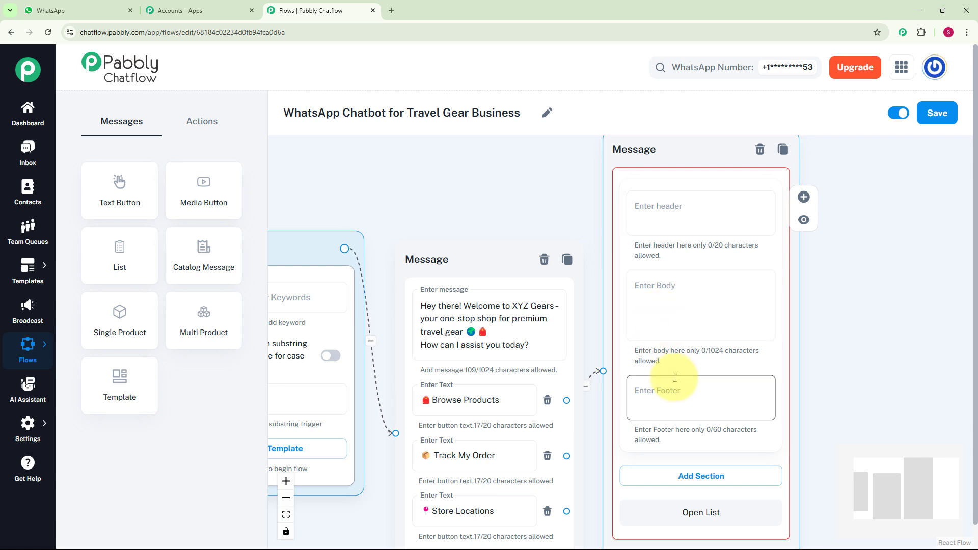
left_click(654, 299)
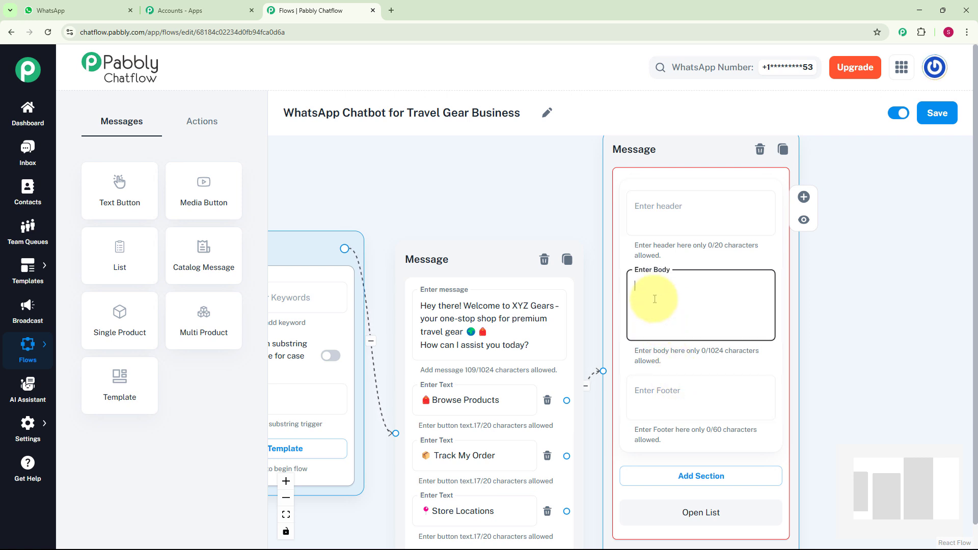
type("🧳 Ready to gear up for your next adventure? Check out our best-selling travel essentials below.")
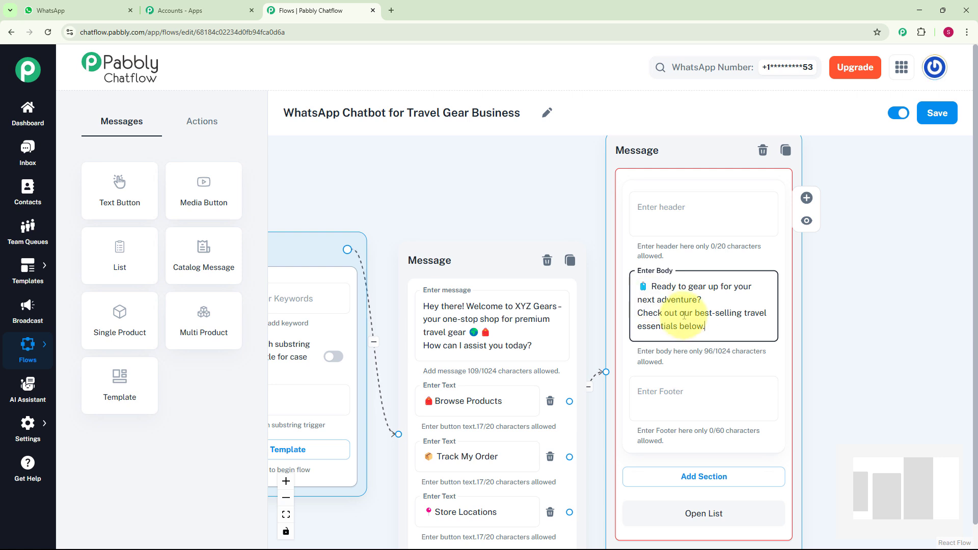
Add a section titled Products to the list.
left_click(856, 365)
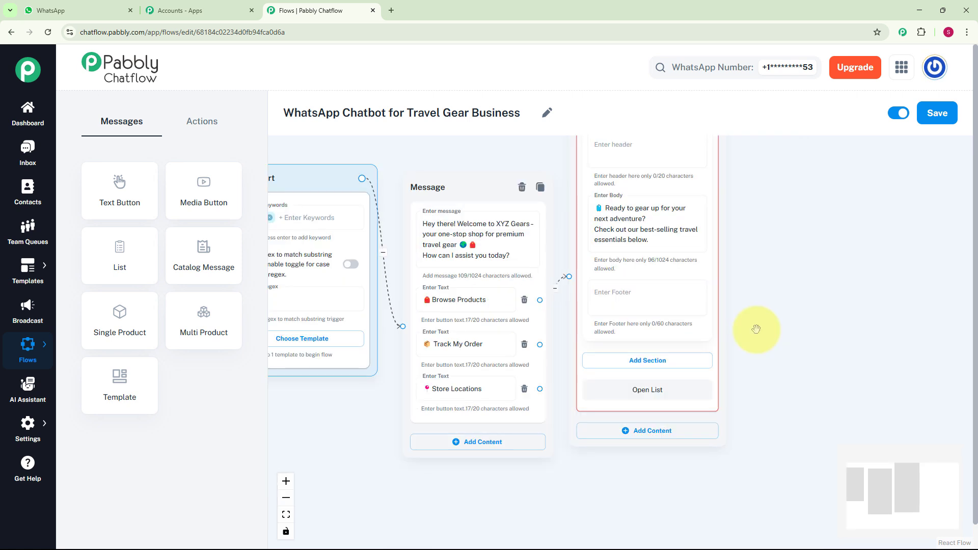
left_click(672, 361)
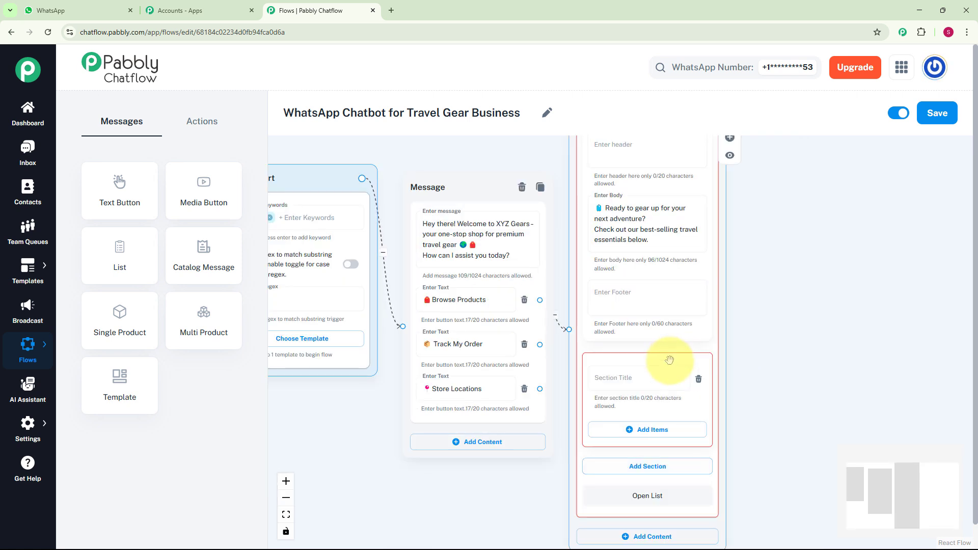
left_click(639, 382)
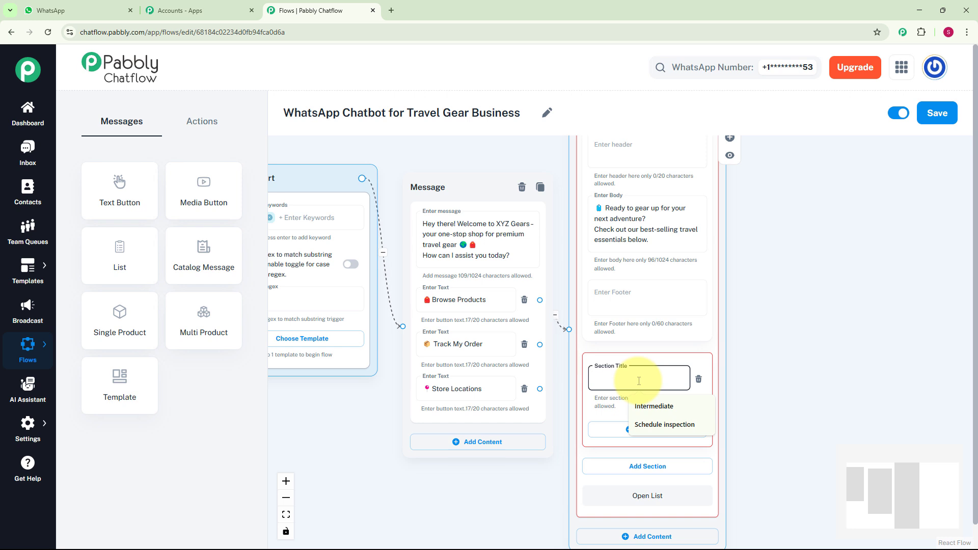
type("Products")
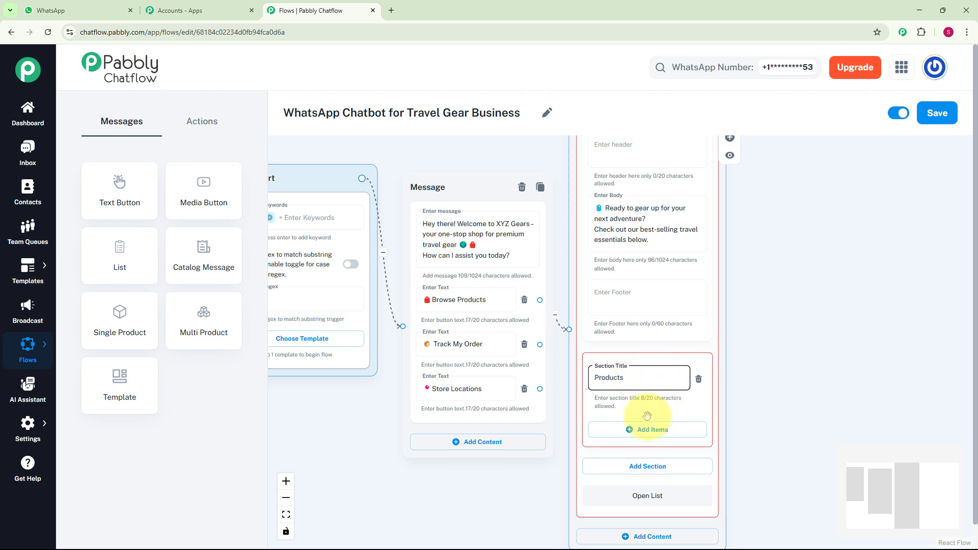
Add a list item titled Backpacks with the description From ₹1,499.
left_click(643, 429)
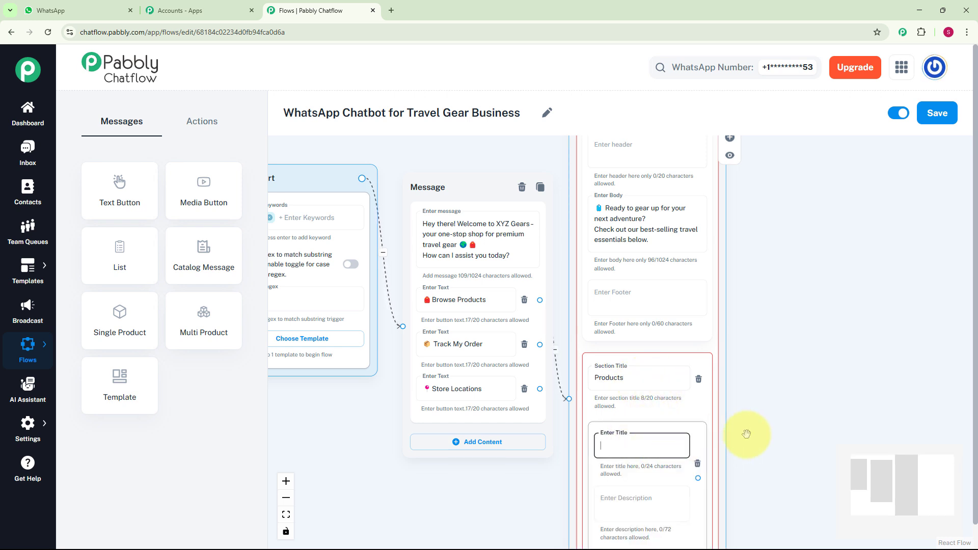
scroll(779, 430, "down", 5)
left_click_drag(764, 413, 688, 367)
scroll(688, 366, "up", 3)
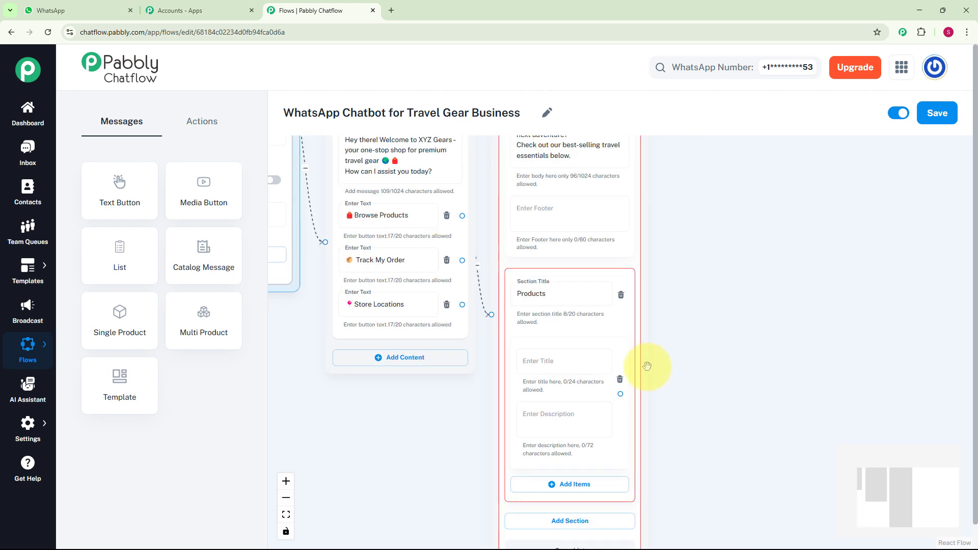
left_click(565, 363)
type("🎒 Backpacks")
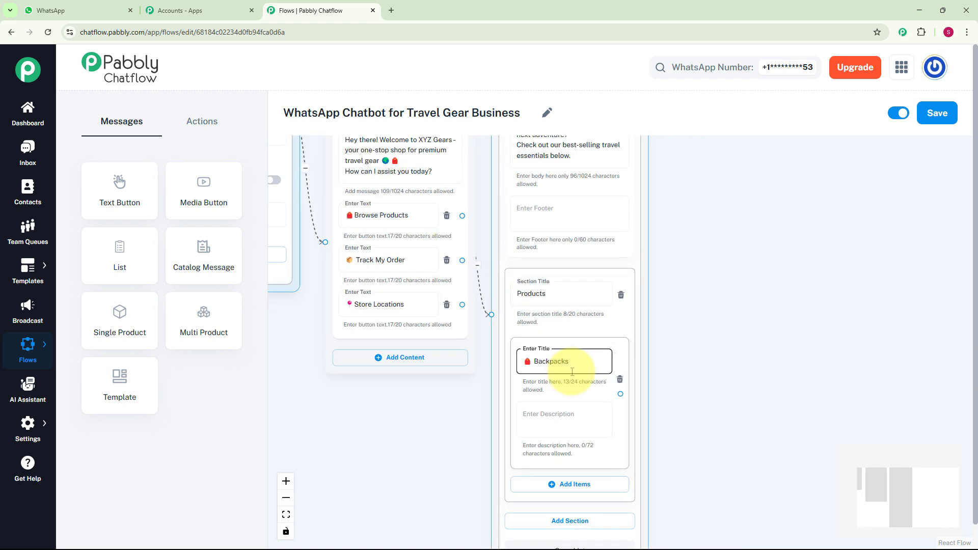
left_click(572, 423)
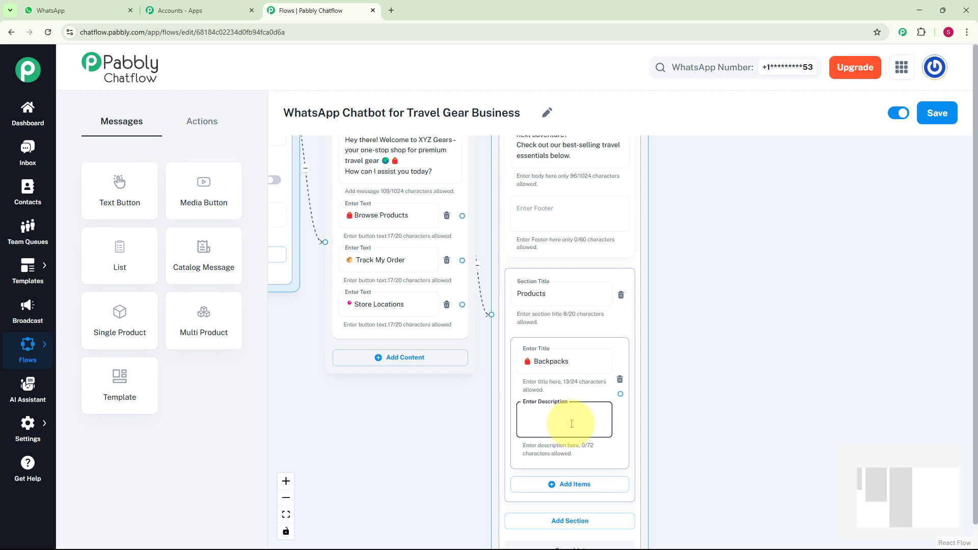
type("From ₹1,499")
Add items Luggage (From ₹2,999), Accessories (From ₹299) and Camera Bags (From ₹1,199) to the Products section.
scroll(686, 422, "down", 2)
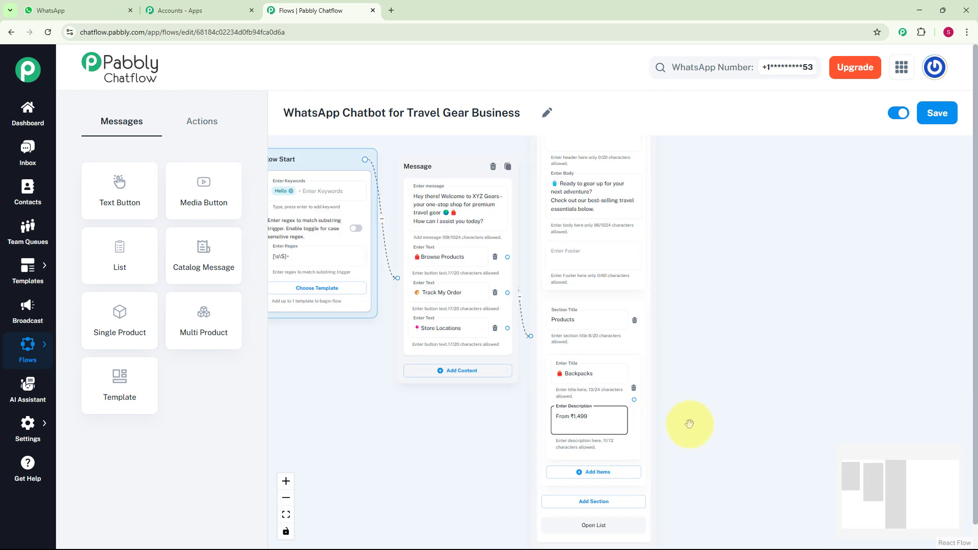
scroll(615, 361, "up", 2)
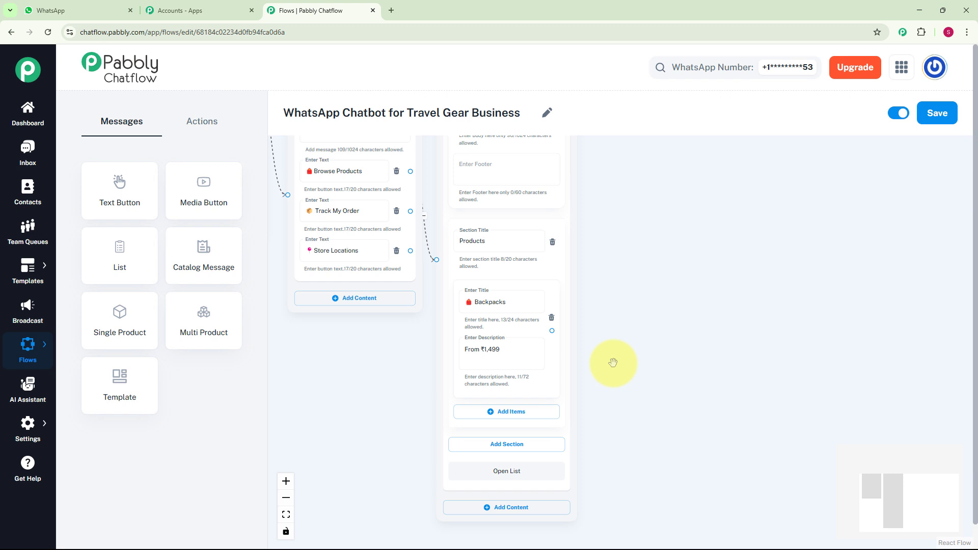
left_click(512, 423)
left_click(508, 429)
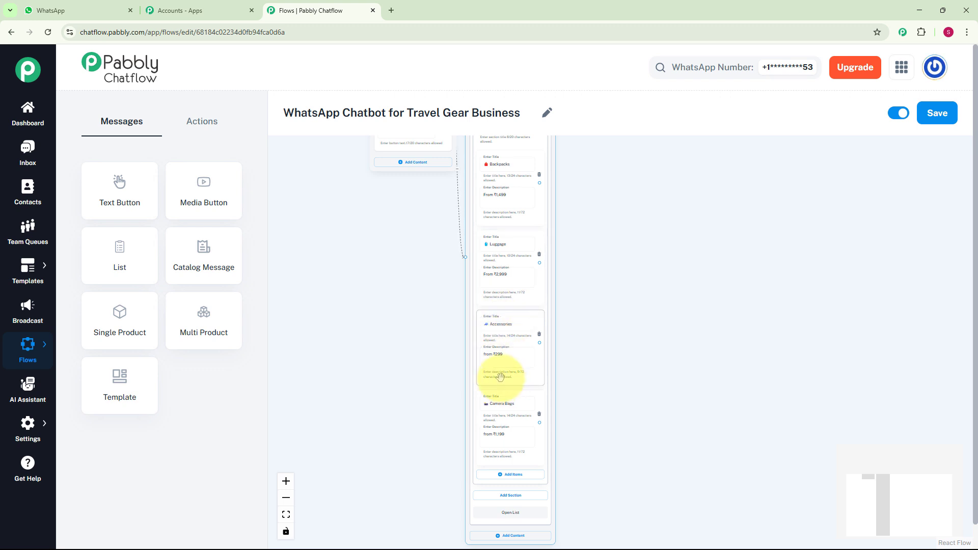
scroll(499, 377, "up", 2)
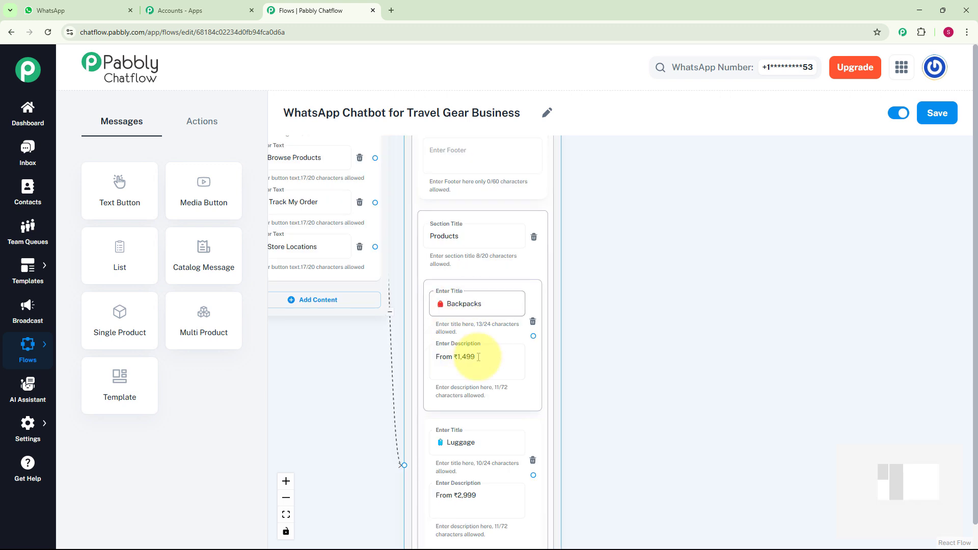
Connect the Backpacks list item to a new media message and set its media type to Image.
left_click_drag(535, 337, 607, 283)
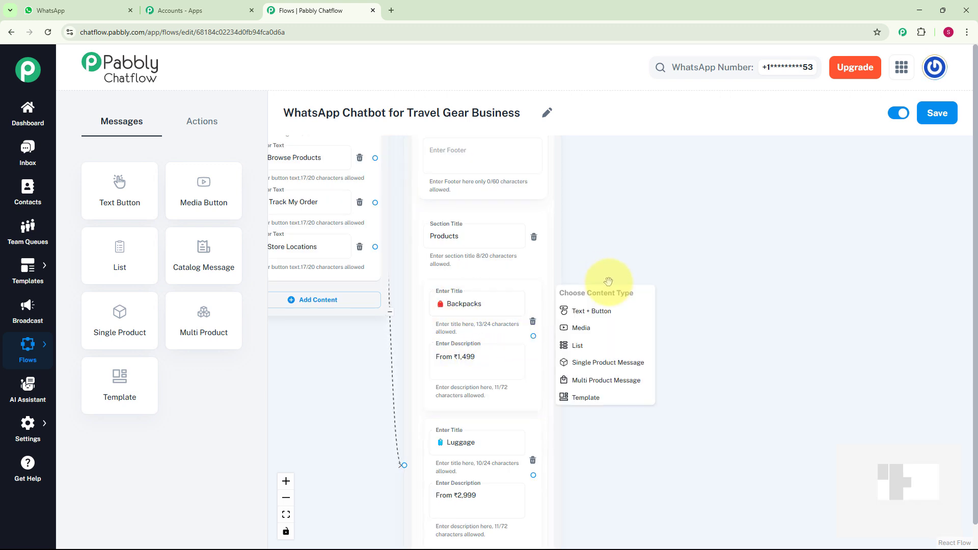
left_click(581, 328)
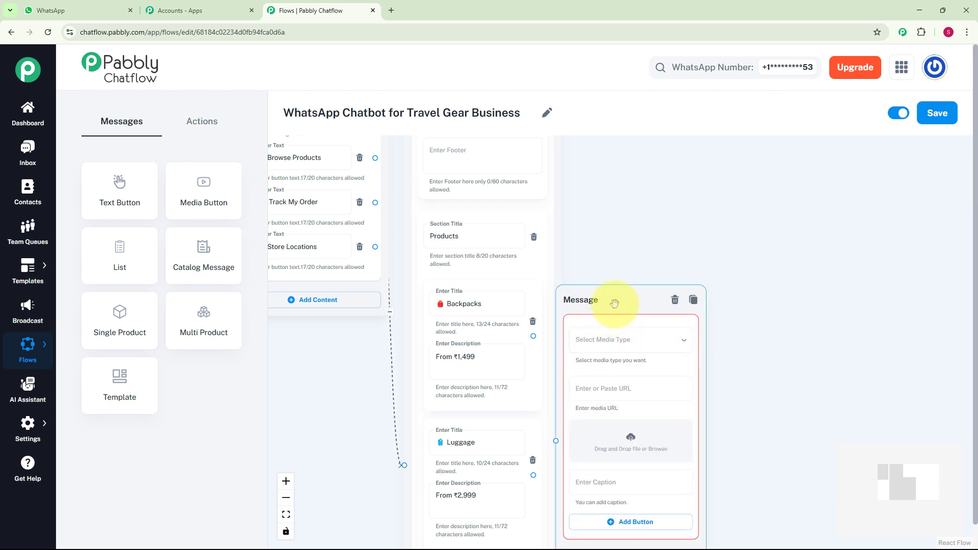
left_click_drag(618, 299, 632, 295)
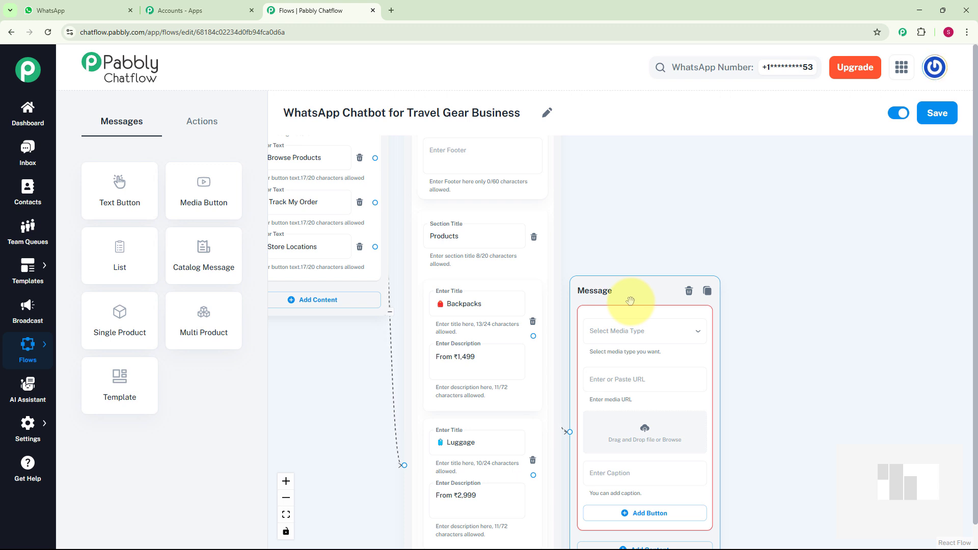
left_click(632, 340)
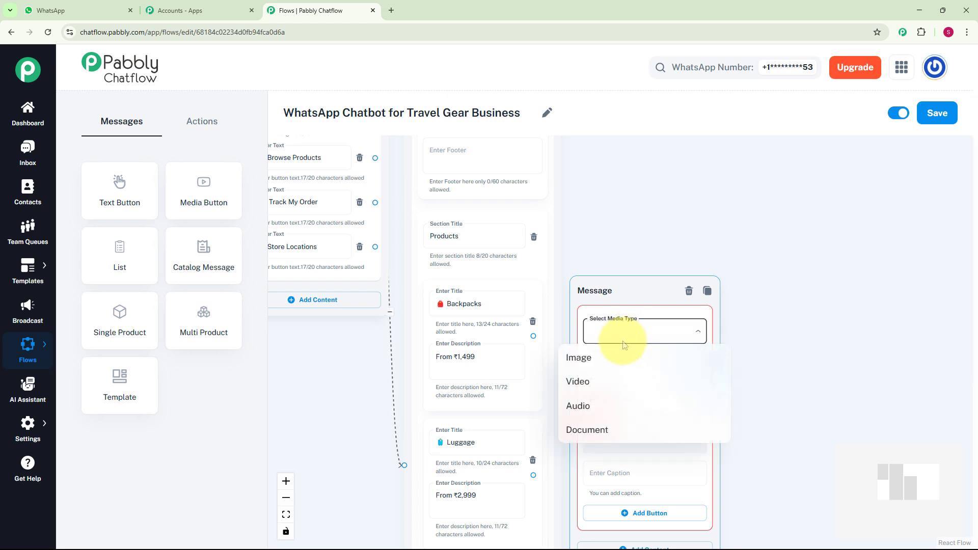
left_click(586, 361)
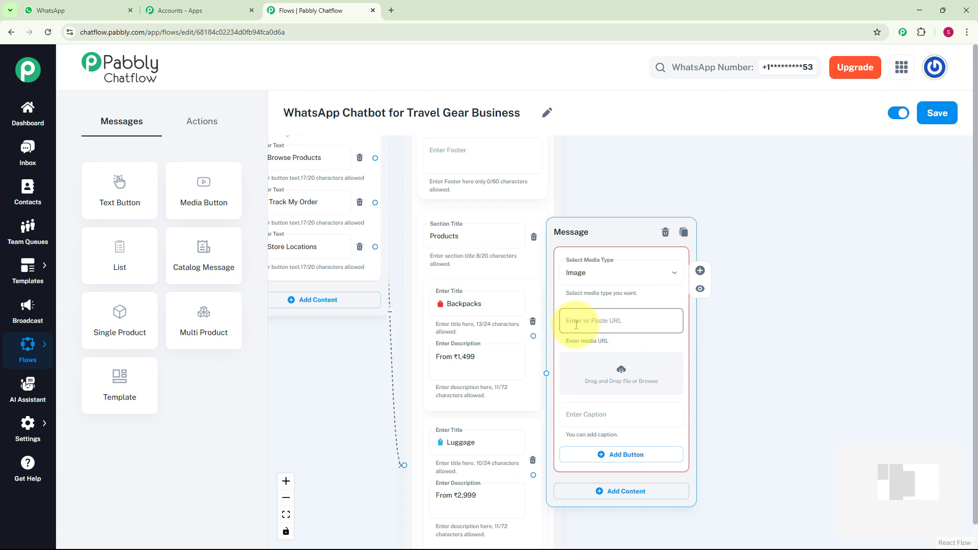
Upload the backpack picture from the Pictures folder into the media message.
left_click(584, 376)
left_click(120, 125)
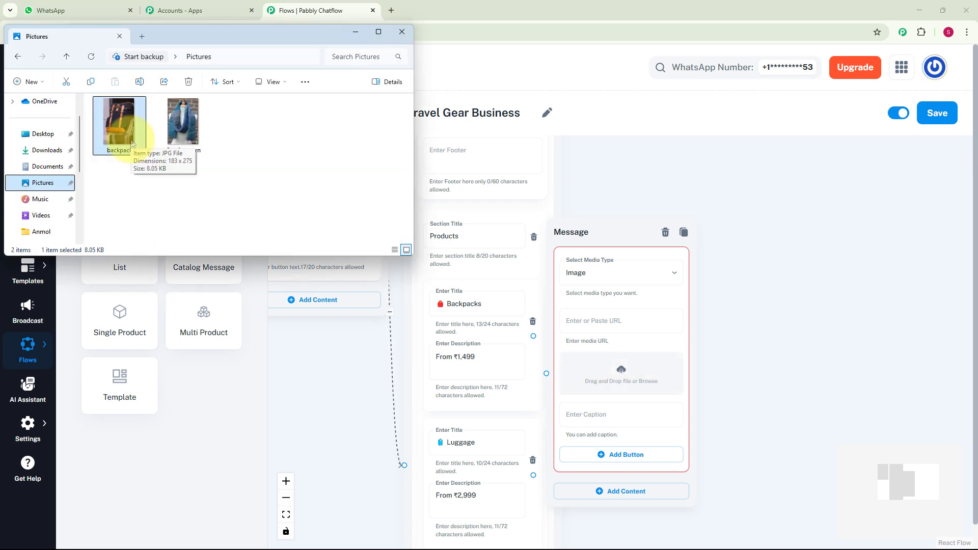
left_click_drag(130, 143, 619, 393)
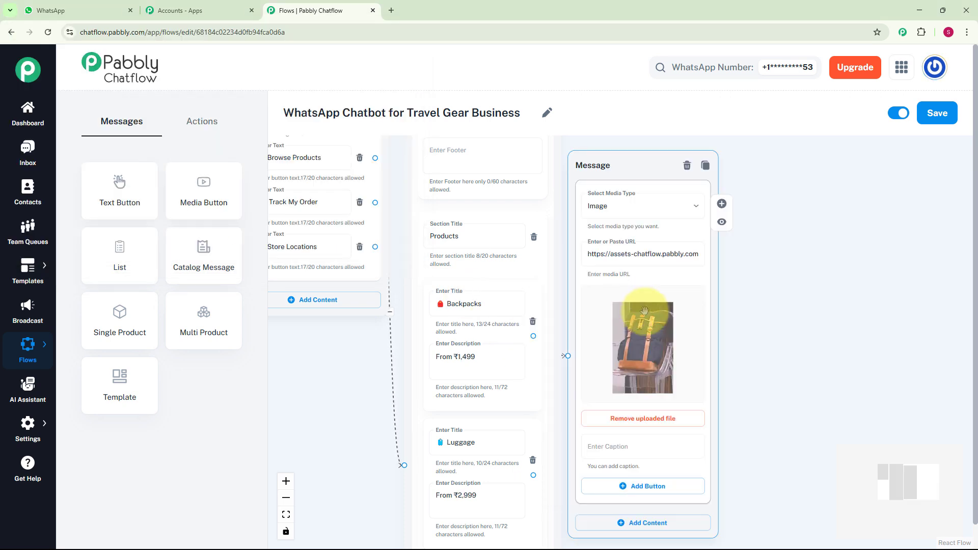
Paste the caption Safari Backpack into the media message.
left_click(590, 260)
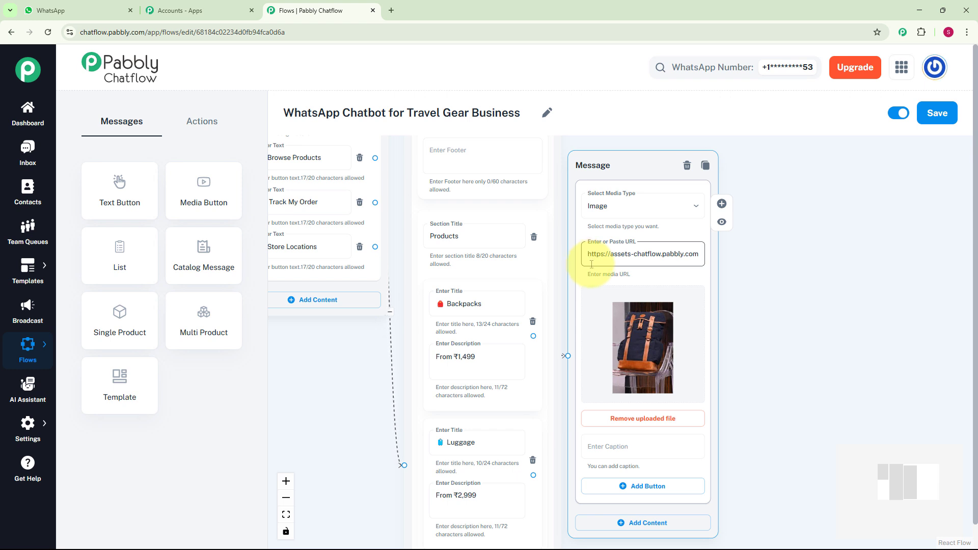
key("Tab")
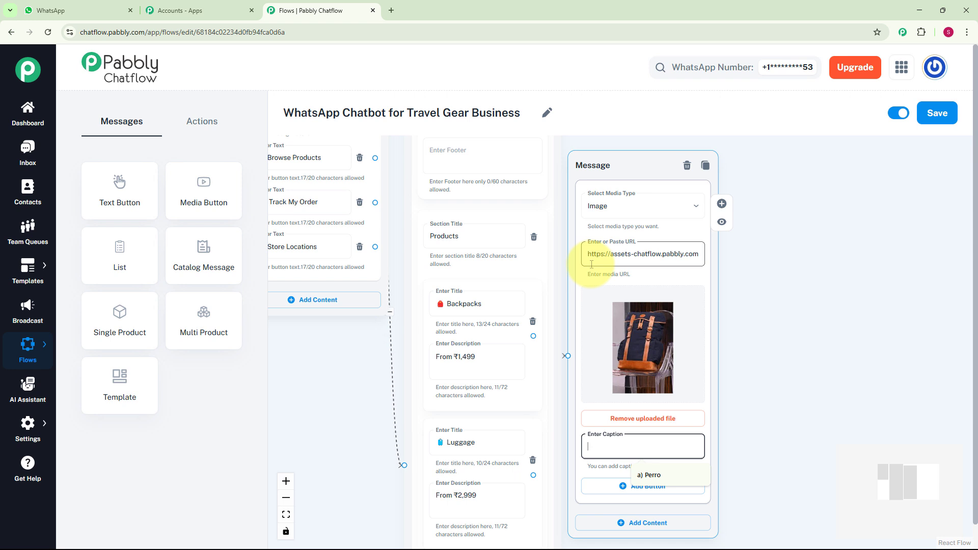
type("Safari Backpack")
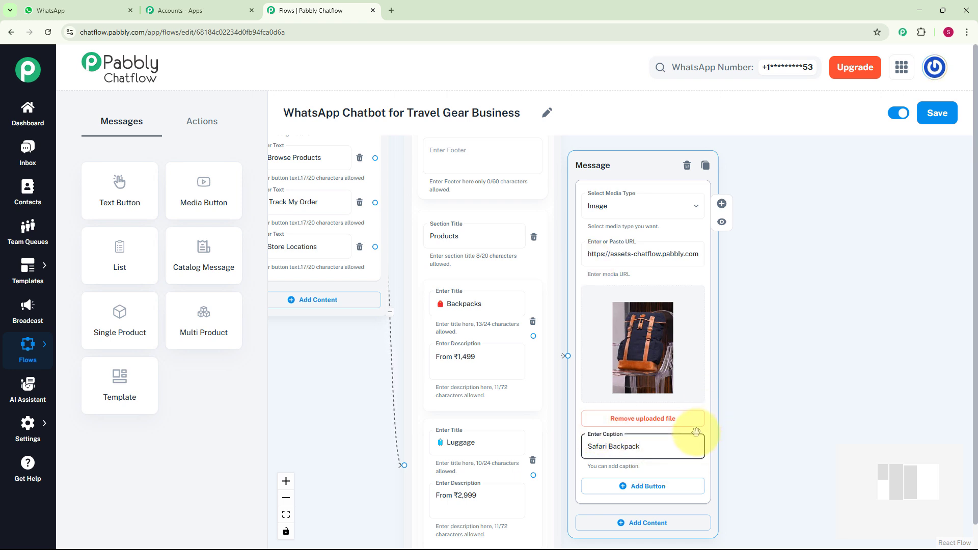
Add two buttons to the media message: Buy Now and No, Thanks.
left_click(655, 486)
left_click(618, 491)
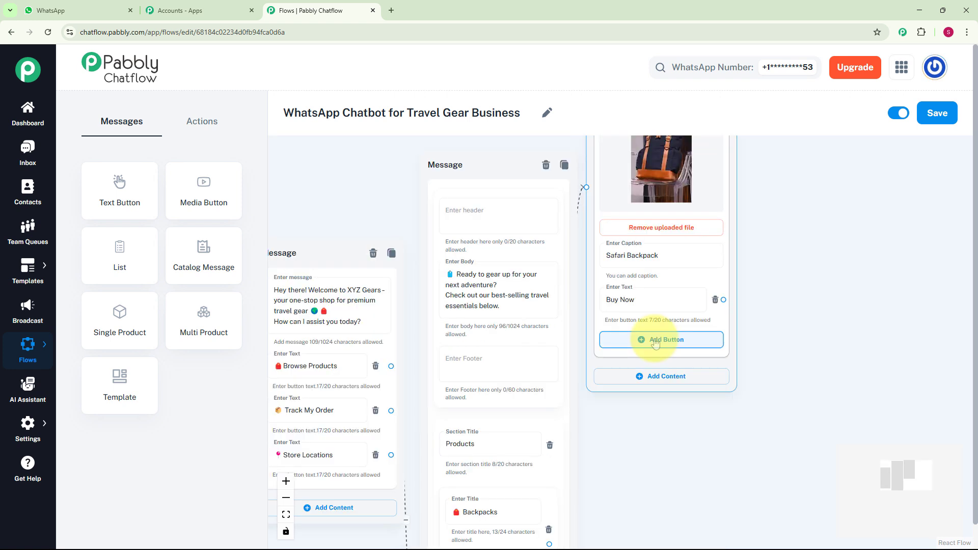
left_click(665, 340)
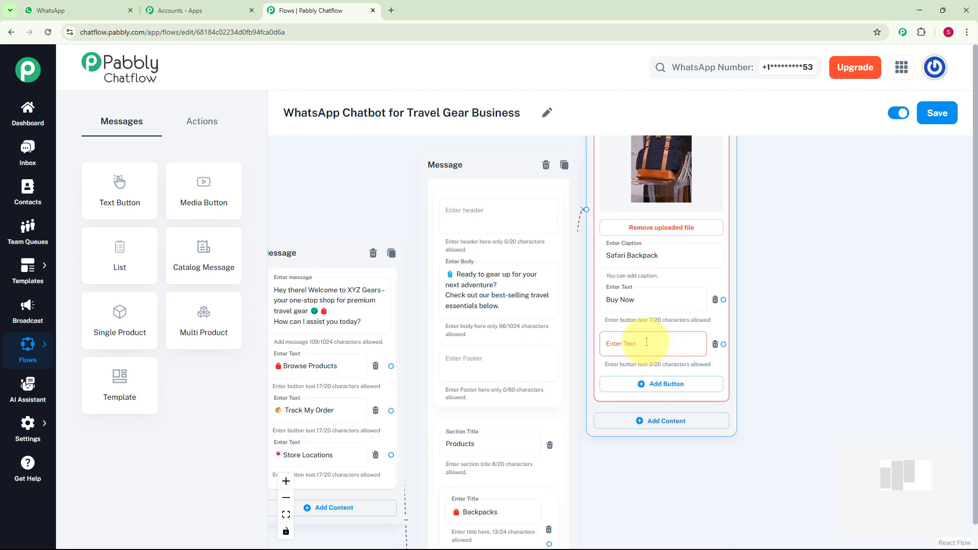
left_click(646, 342)
type("No, Thanks")
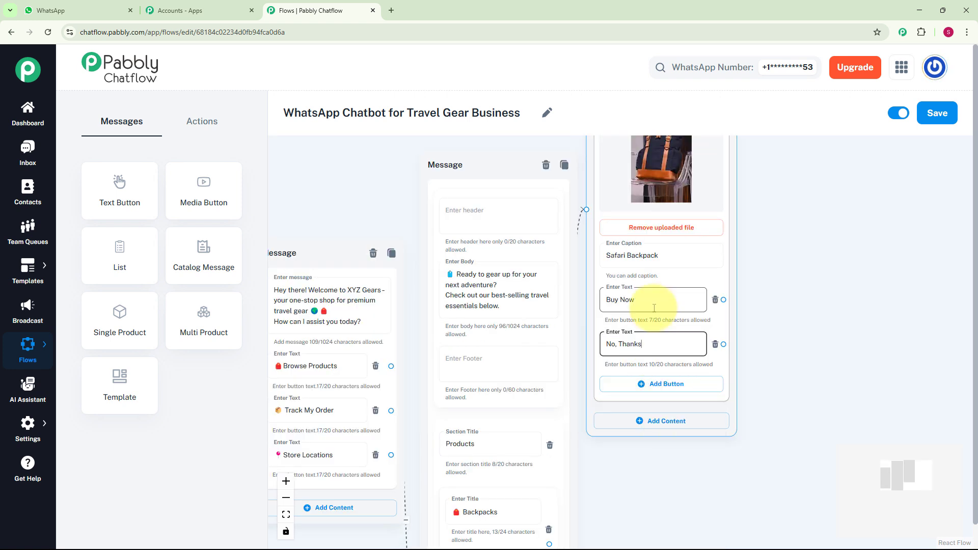
Add an Ask Question node linked from Buy Now asking 'Please enter your Name , Contact no. and Address for placing the order.'.
left_click(214, 124)
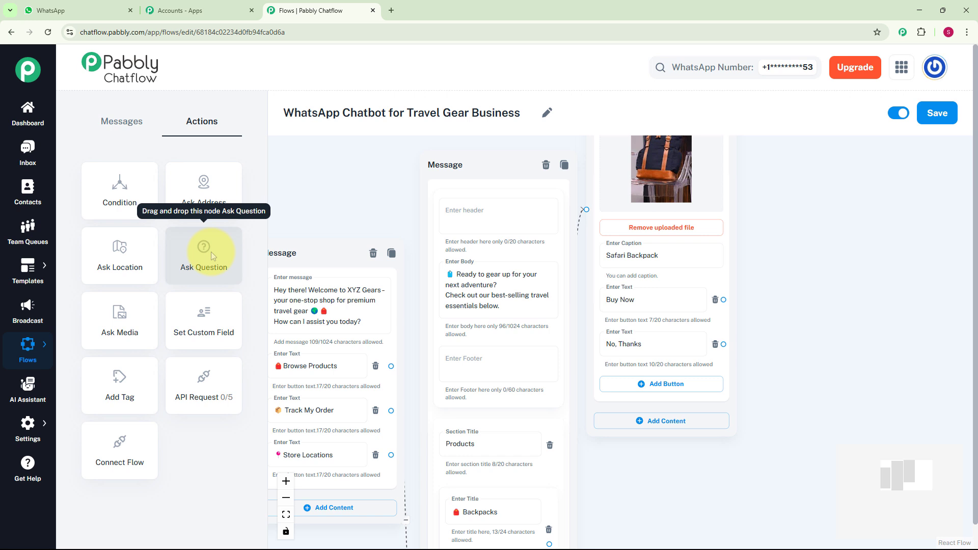
left_click_drag(210, 252, 290, 352)
left_click_drag(609, 365, 868, 181)
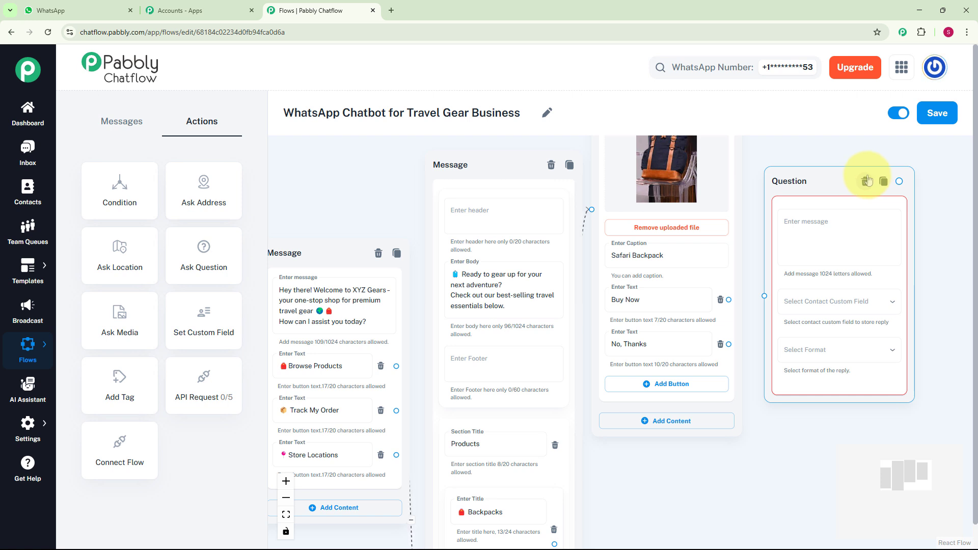
left_click_drag(729, 300, 764, 297)
left_click(788, 247)
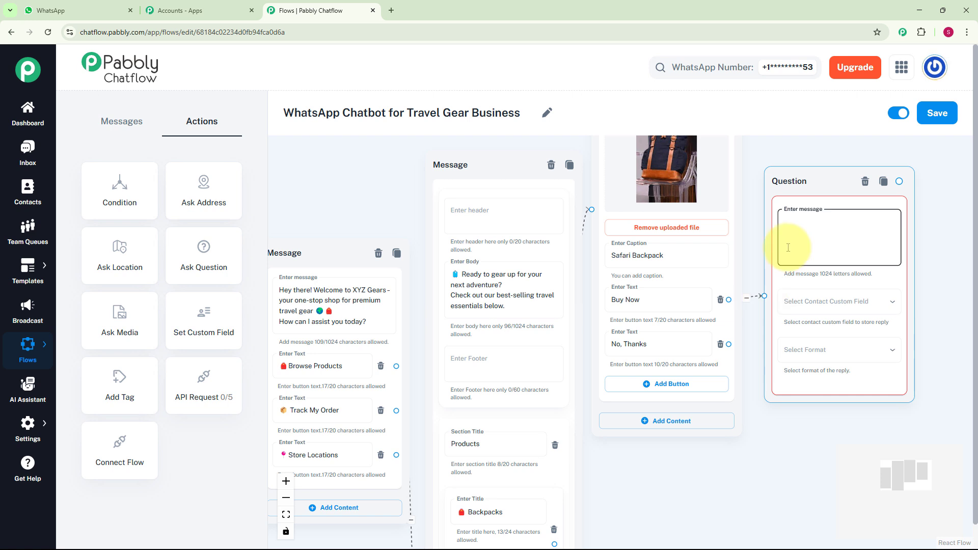
type("Please enter your Name , Contact no. and Address for placing the order")
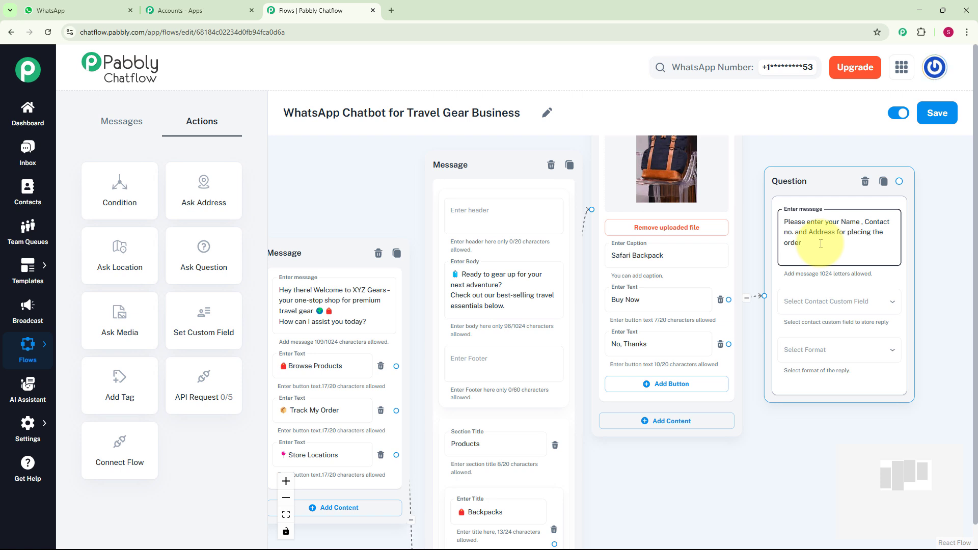
Store the order question's reply in the Description custom field and set the reply format to Any.
left_click_drag(781, 425, 571, 390)
left_click(627, 266)
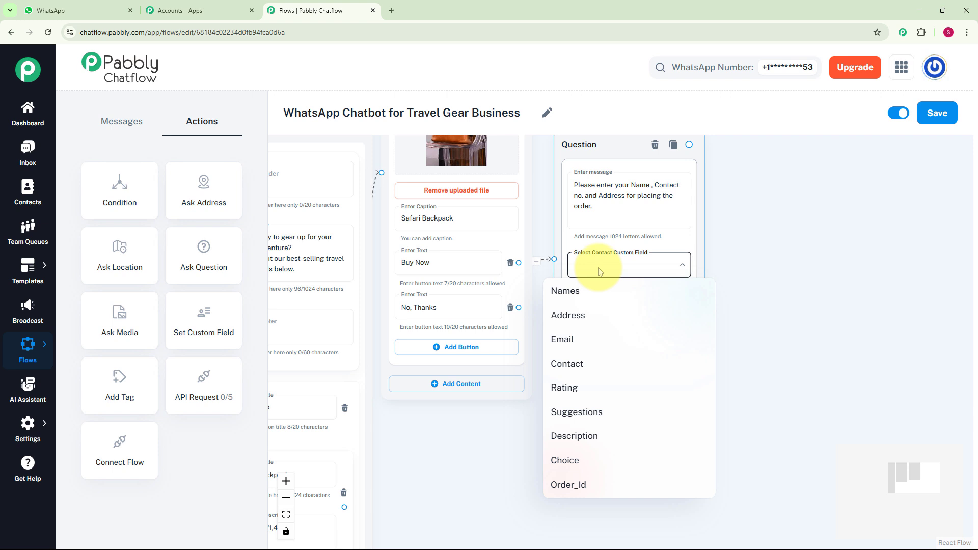
left_click(38, 431)
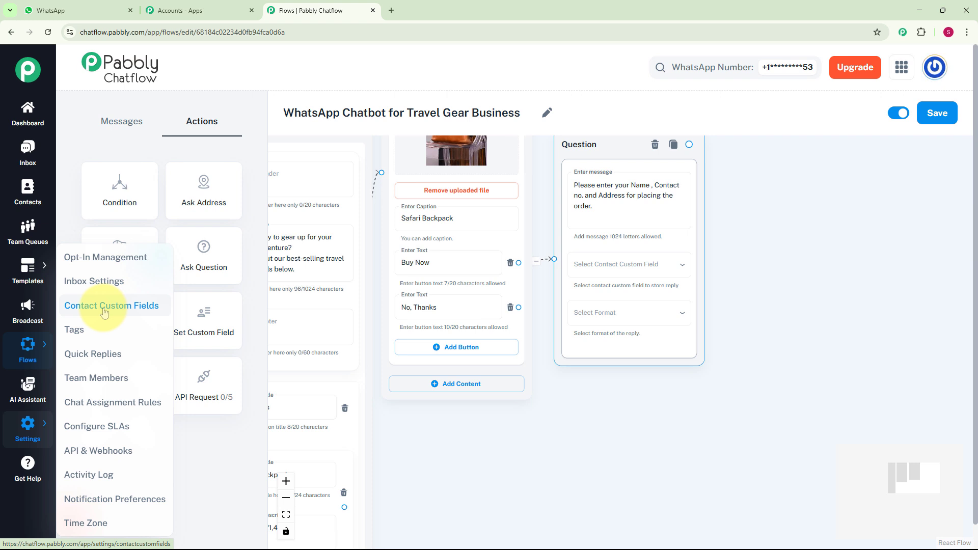
left_click(618, 264)
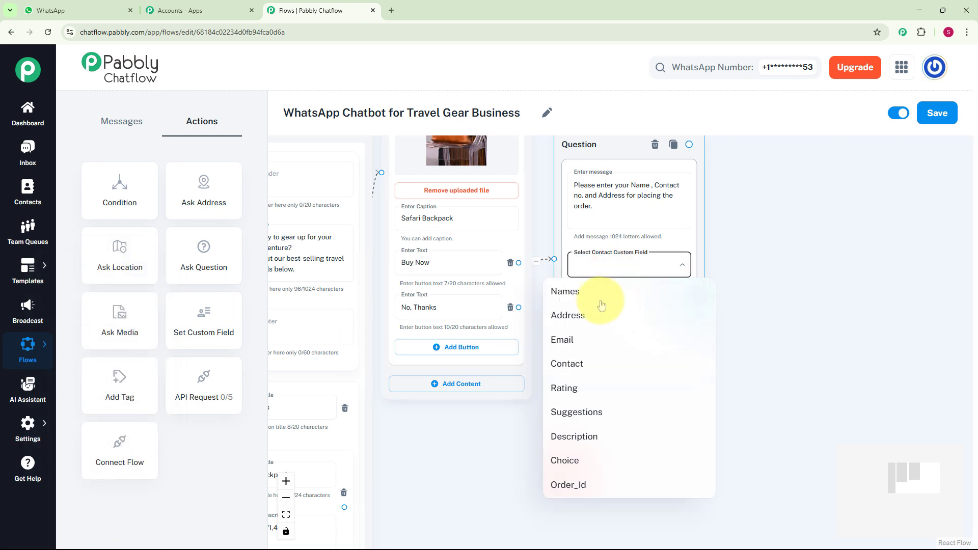
left_click(559, 436)
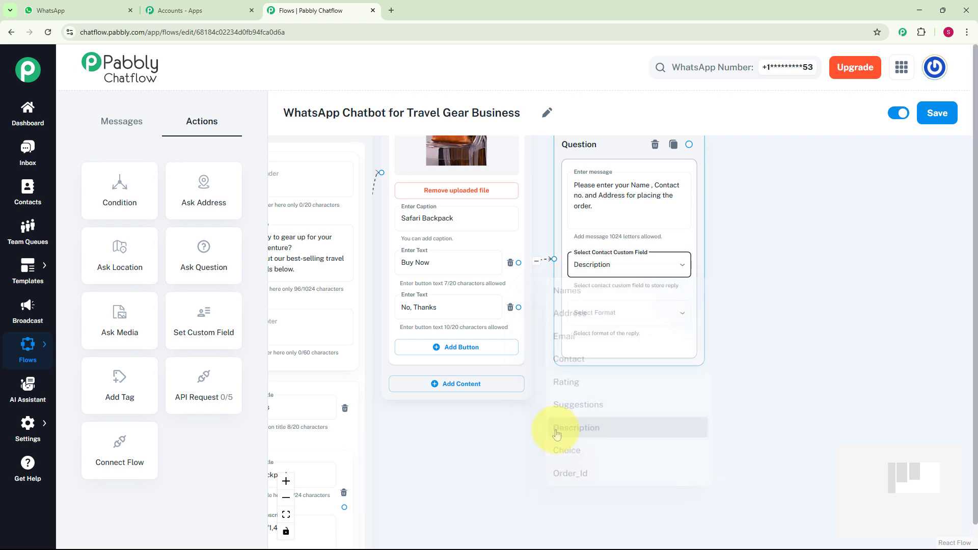
left_click(609, 329)
left_click(607, 354)
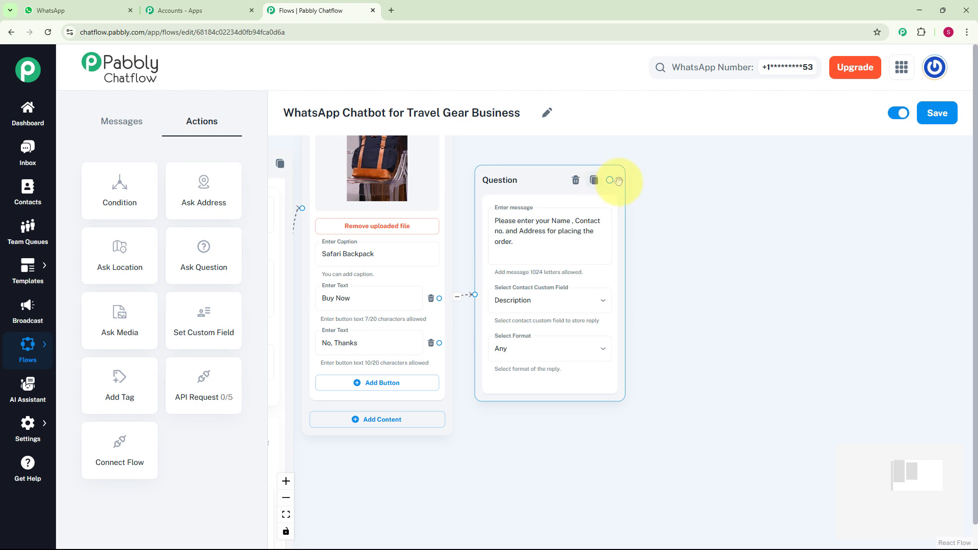
Link the order question to a new text message 'Your Order has been placed. 🎉 Thank you for Shopping.❤️'.
left_click_drag(610, 179, 677, 236)
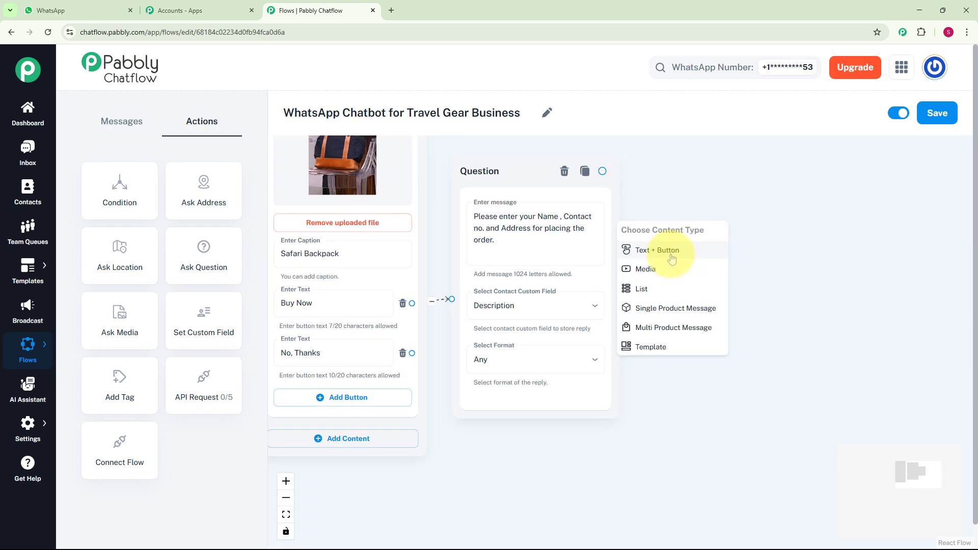
left_click(672, 259)
left_click(671, 255)
type("Your Order has been placed. 🎉 Thank you for Shopping. ❤")
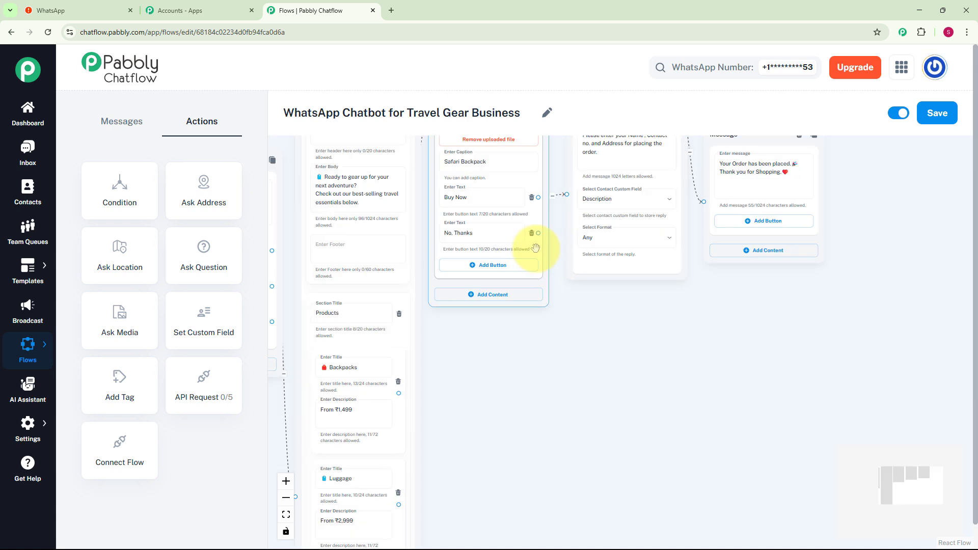
Connect the No, Thanks button to a new text message reading 'Thank You for Visiting ❤️'.
scroll(540, 232, "up", 1)
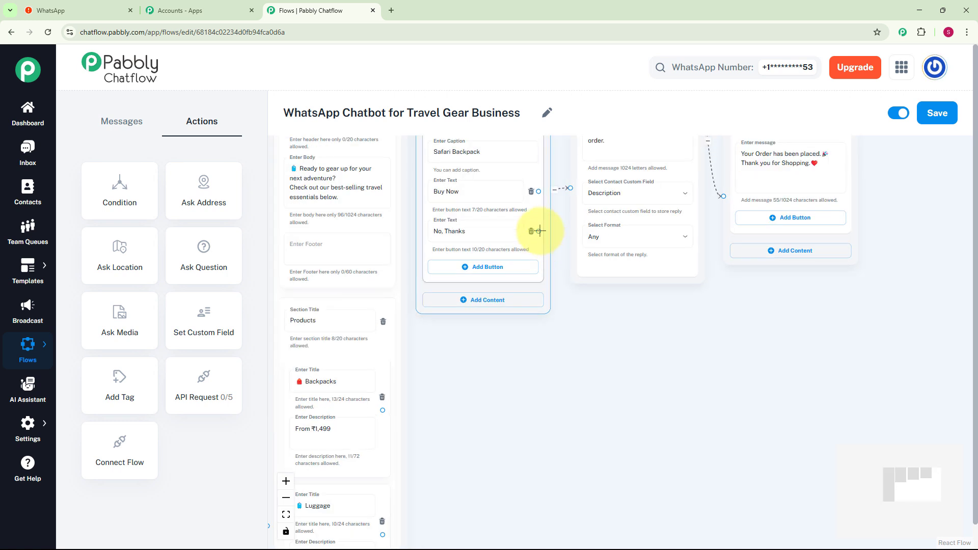
left_click_drag(540, 231, 620, 314)
left_click(607, 368)
left_click(625, 363)
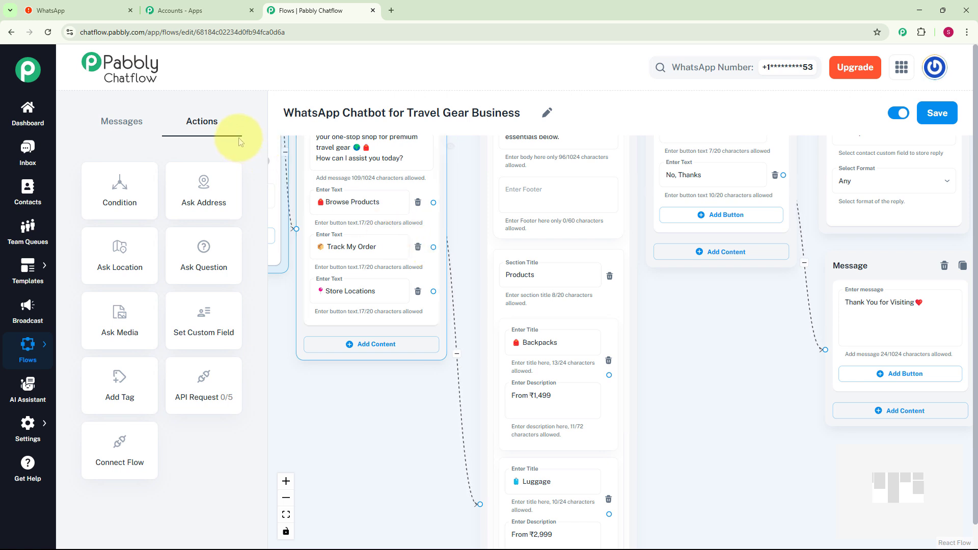
Add an Ask Question node for Track My Order asking 'Please enter your Order ID to track your package.'.
left_click(215, 255)
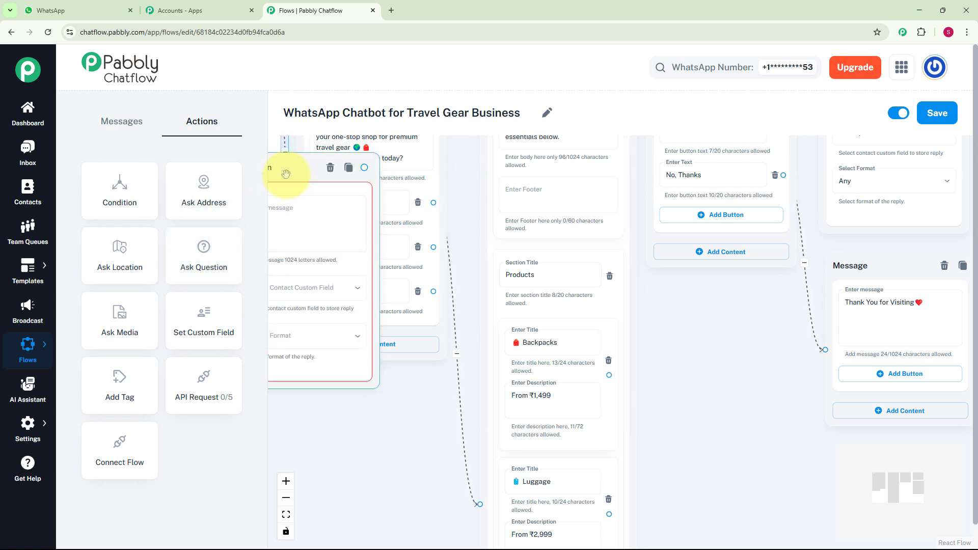
left_click_drag(286, 178, 374, 407)
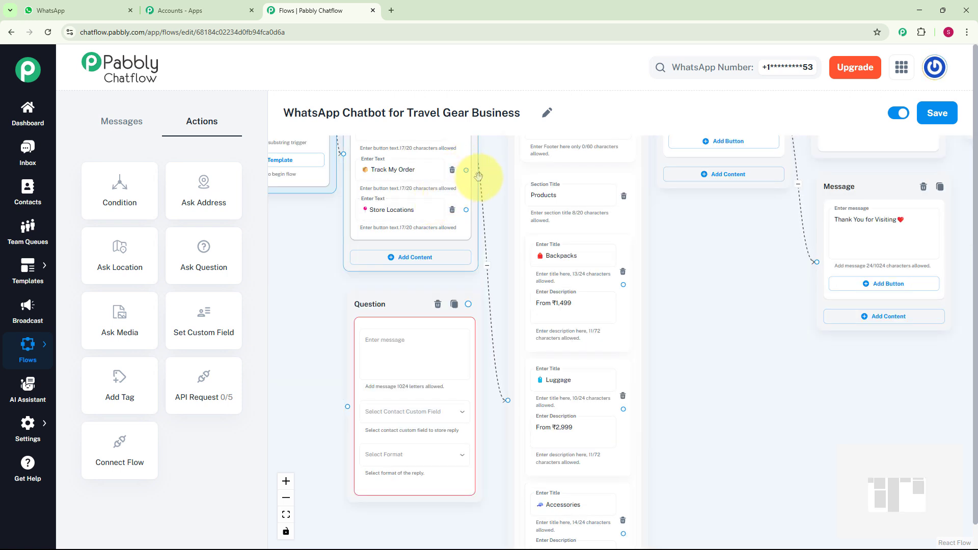
scroll(391, 357, "up", 1)
left_click(391, 357)
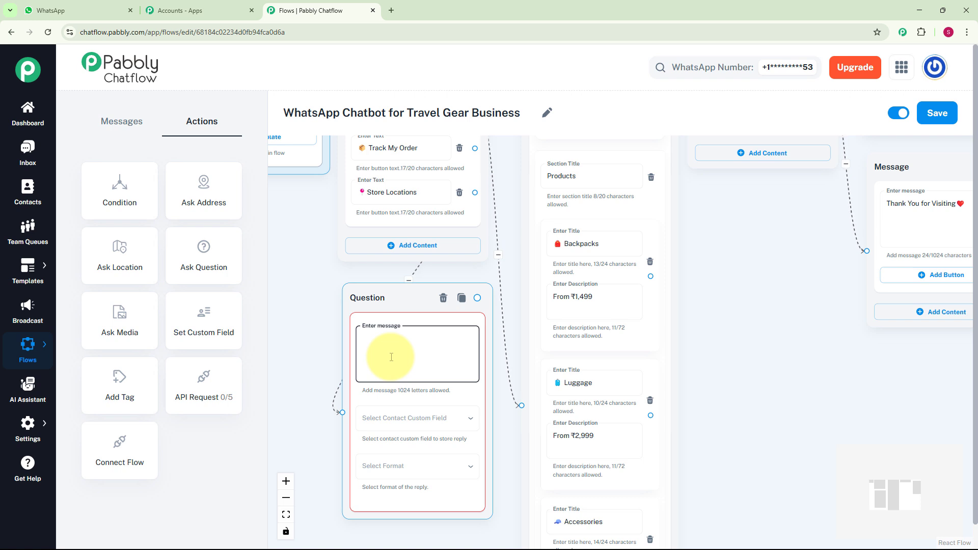
type("📦 Please enter your Order ID to track your package.")
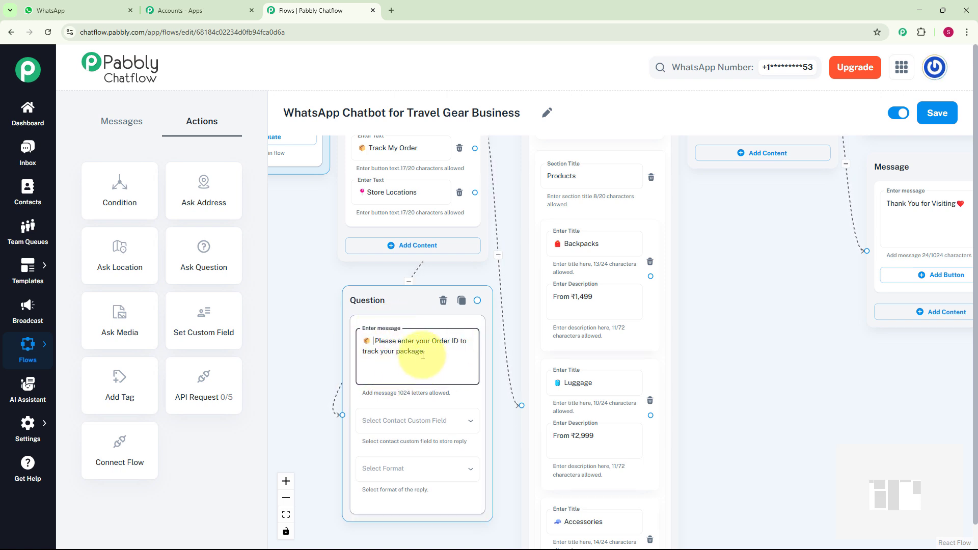
Store the tracking question's reply in the Order_Id custom field with reply format Any.
left_click(431, 425)
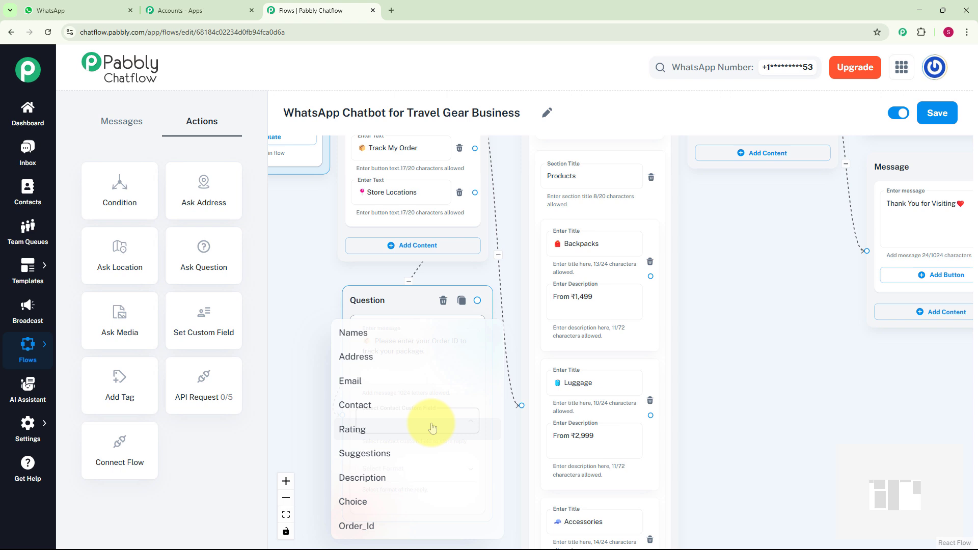
left_click(377, 525)
left_click(428, 469)
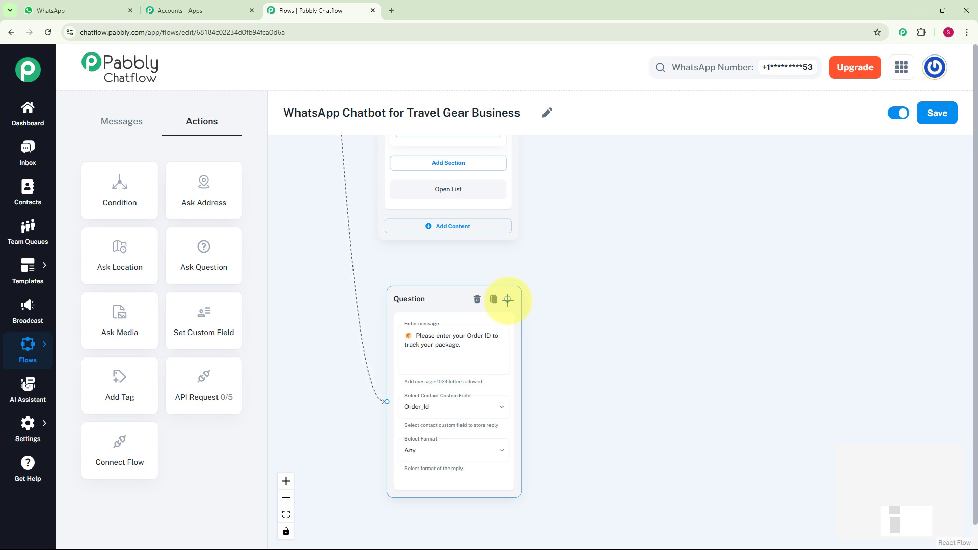
Link the Order ID question to a text message with Status: Shipped, Current Location: Delhi Distribution Hub, Estimated Delivery: 3rd May.
left_click_drag(508, 299, 537, 336)
scroll(580, 363, "up", 2)
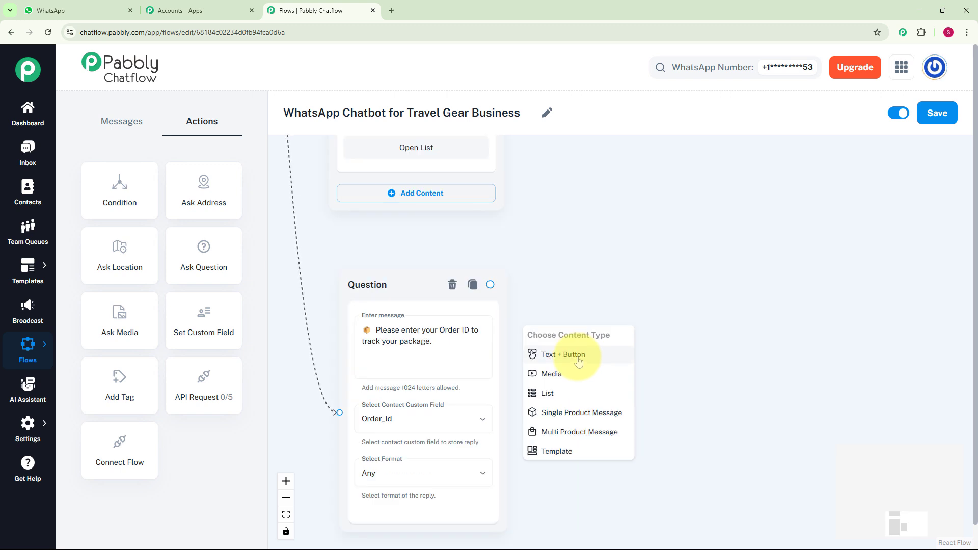
left_click(579, 361)
key("ctrl+v")
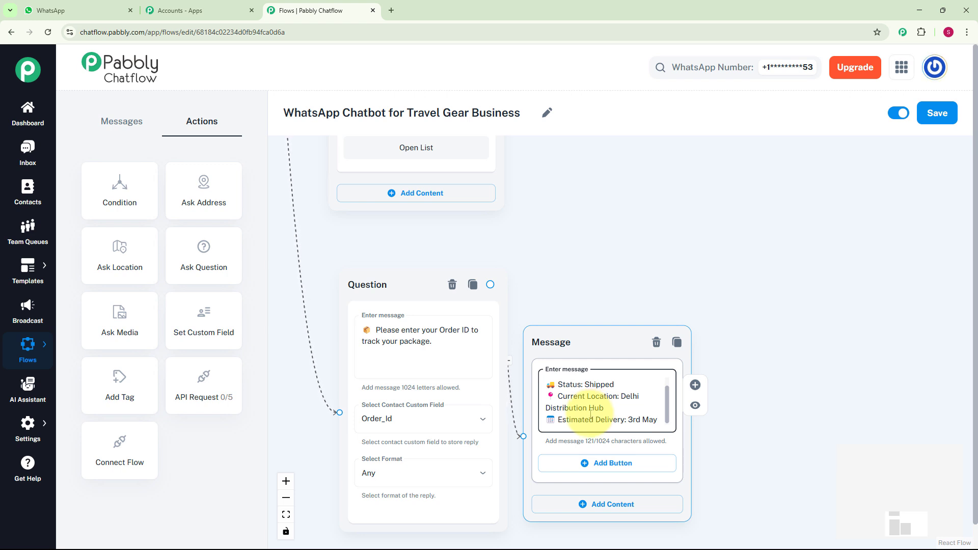
scroll(586, 387, "down", 5)
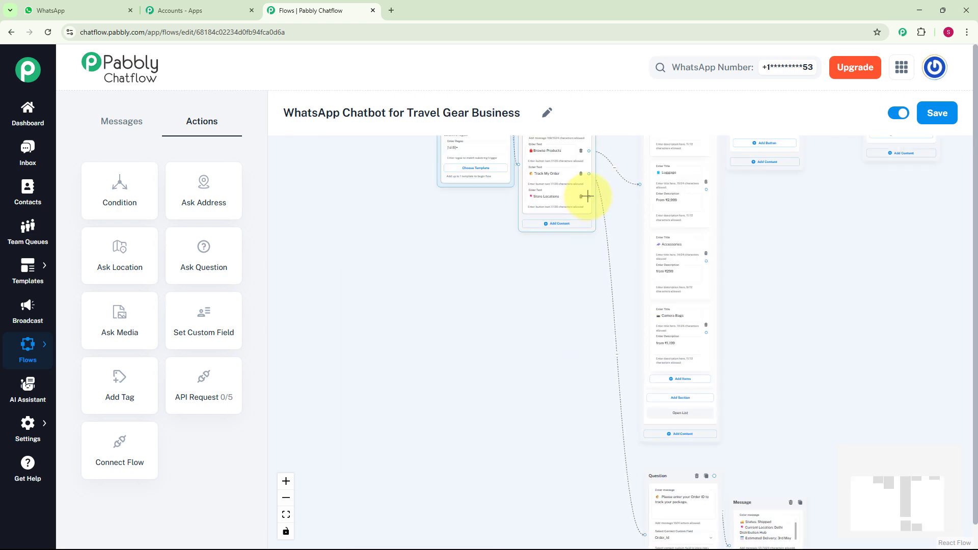
Connect the Store Locations button to a new text message pasting 'We have stores in the following cities:' followed by the city list starting with Delhi.
left_click_drag(589, 196, 545, 306)
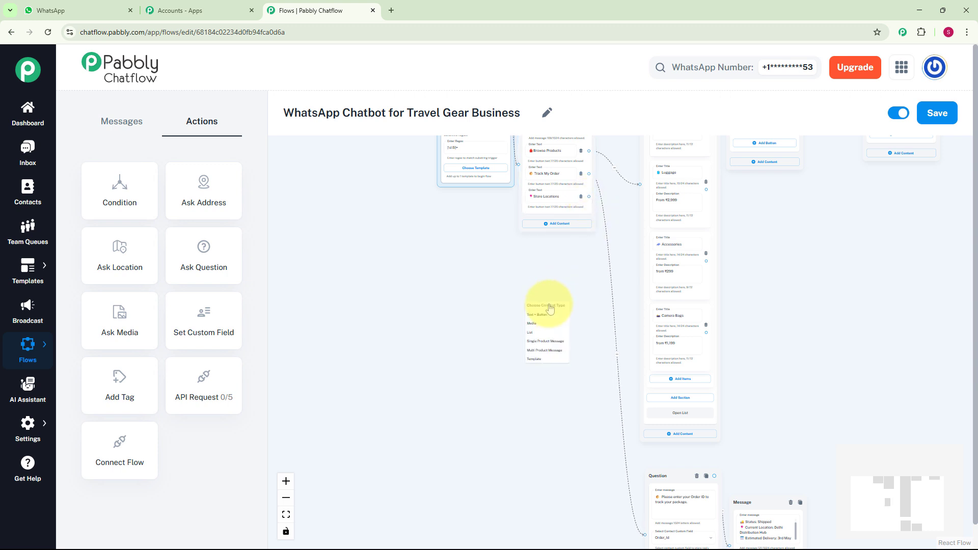
left_click(545, 316)
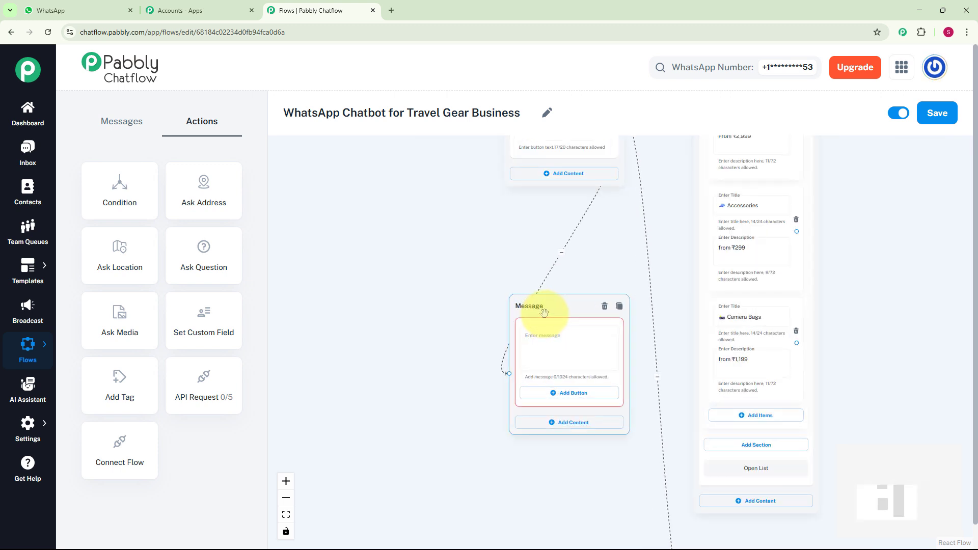
left_click(555, 338)
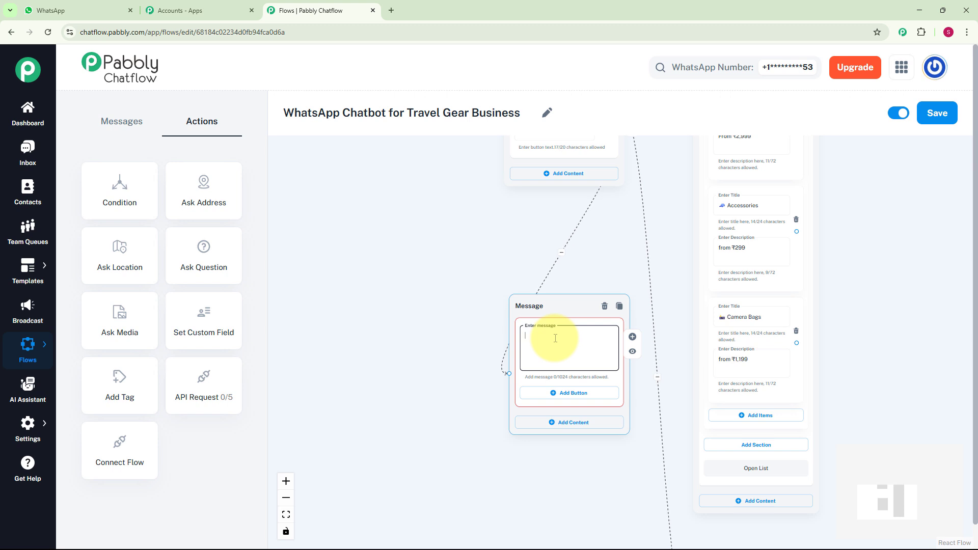
left_click(555, 339)
key("ctrl+v")
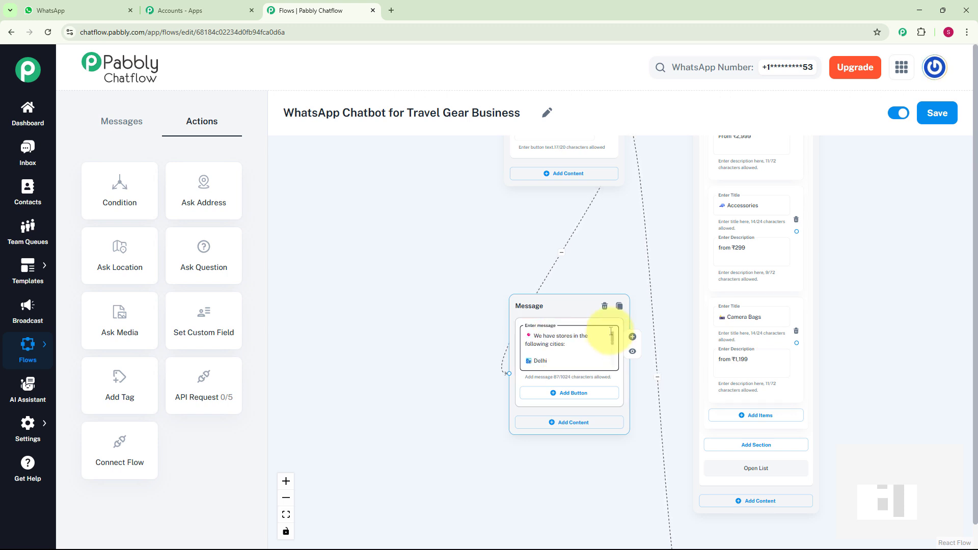
Save the chatbot flow.
scroll(611, 331, "down", 5)
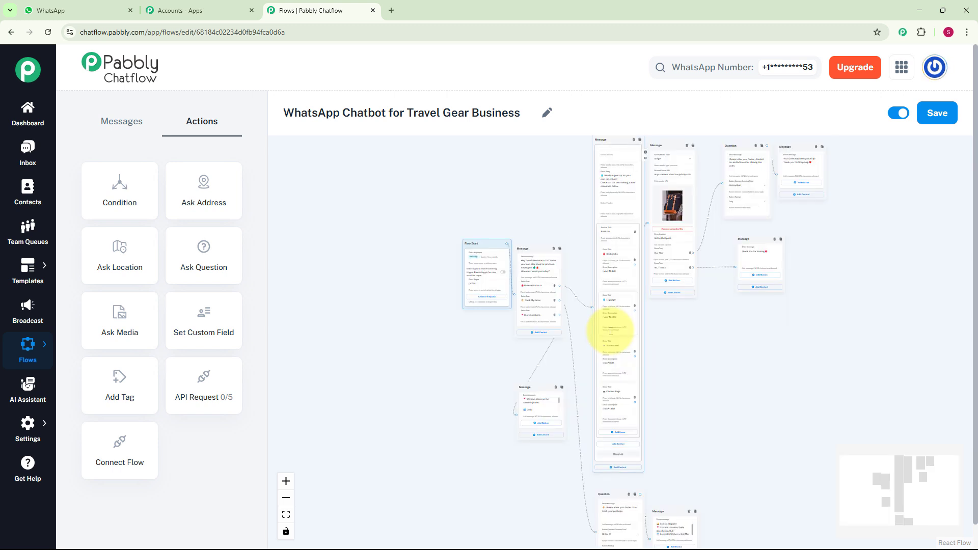
scroll(658, 346, "up", 3)
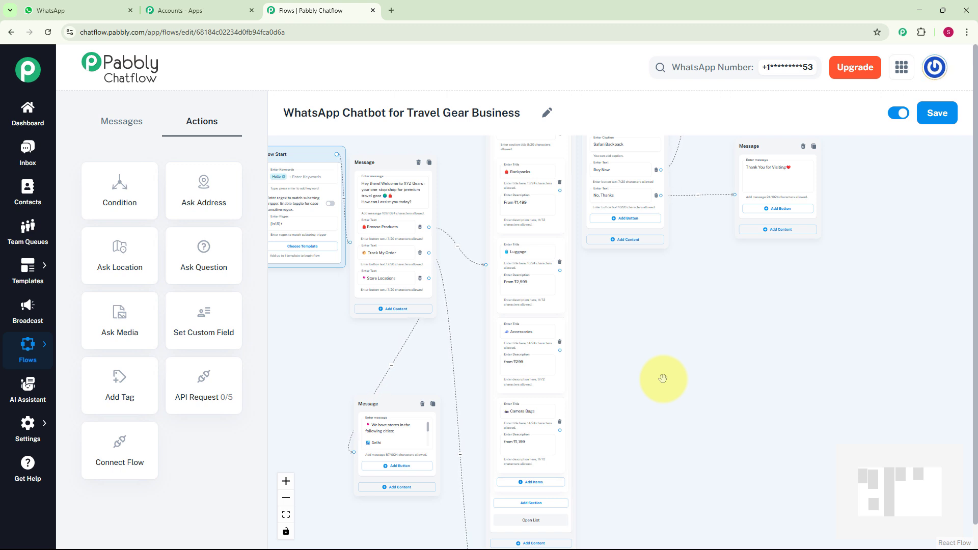
left_click(938, 118)
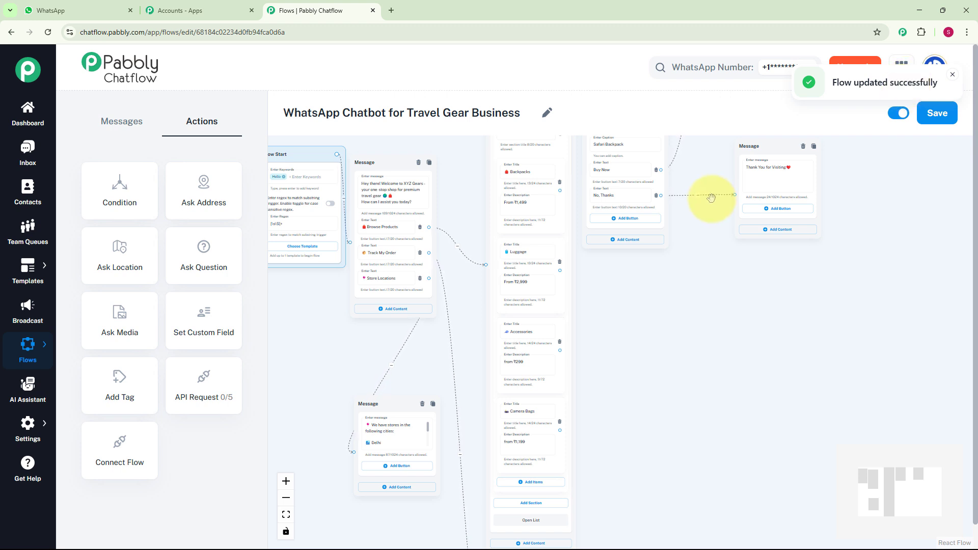
Open the Inbox conversation with the test contact and review the bot's messages exchanged in the chat.
left_click(24, 159)
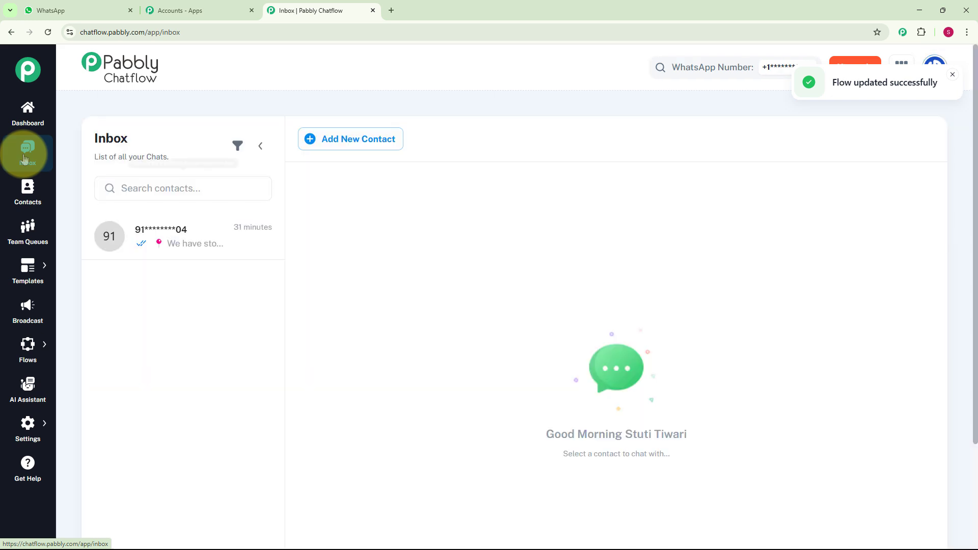
left_click(176, 222)
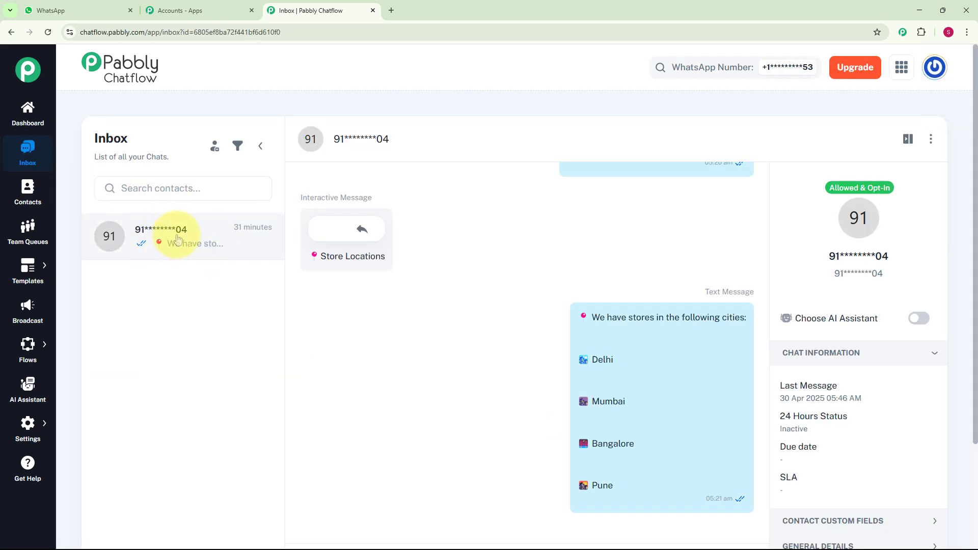
scroll(456, 318, "up", 5)
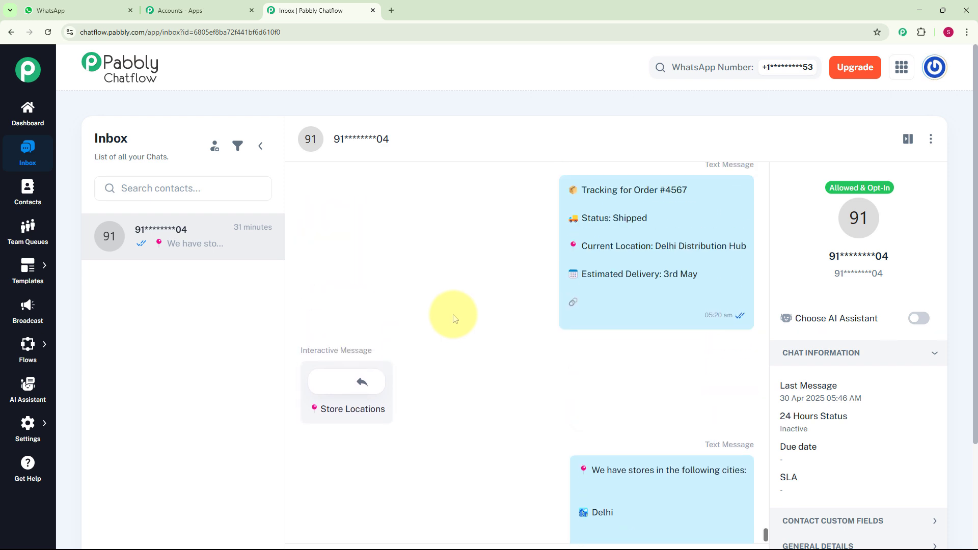
scroll(455, 318, "up", 15)
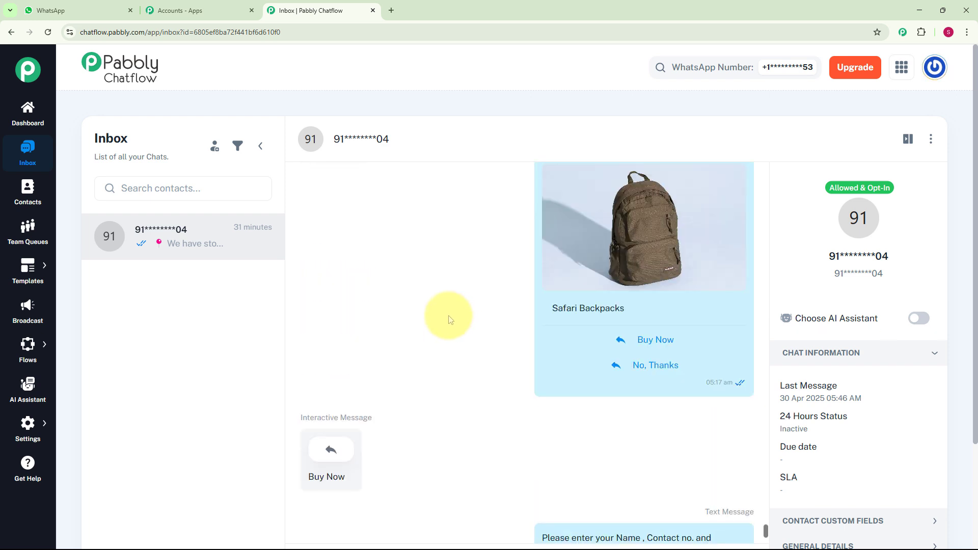
scroll(450, 320, "up", 15)
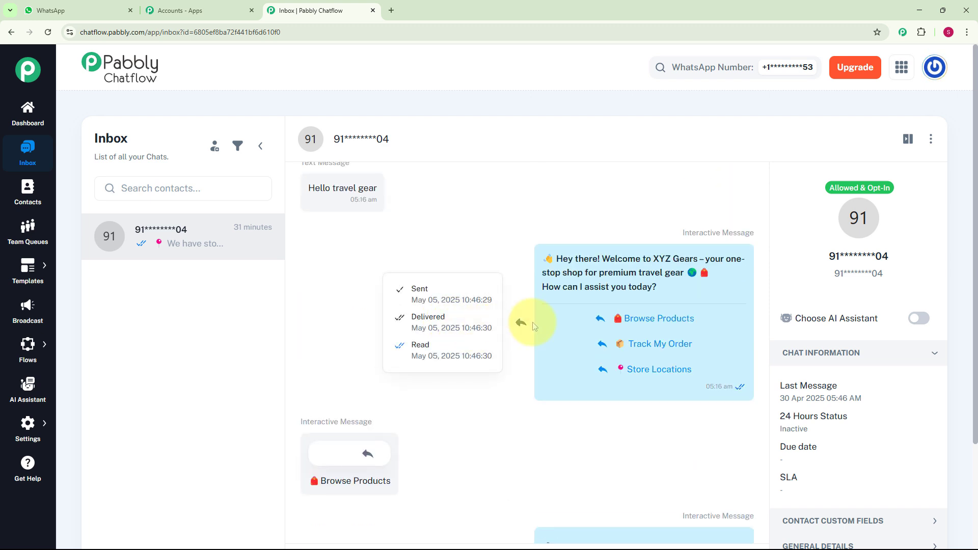
scroll(532, 322, "down", 10)
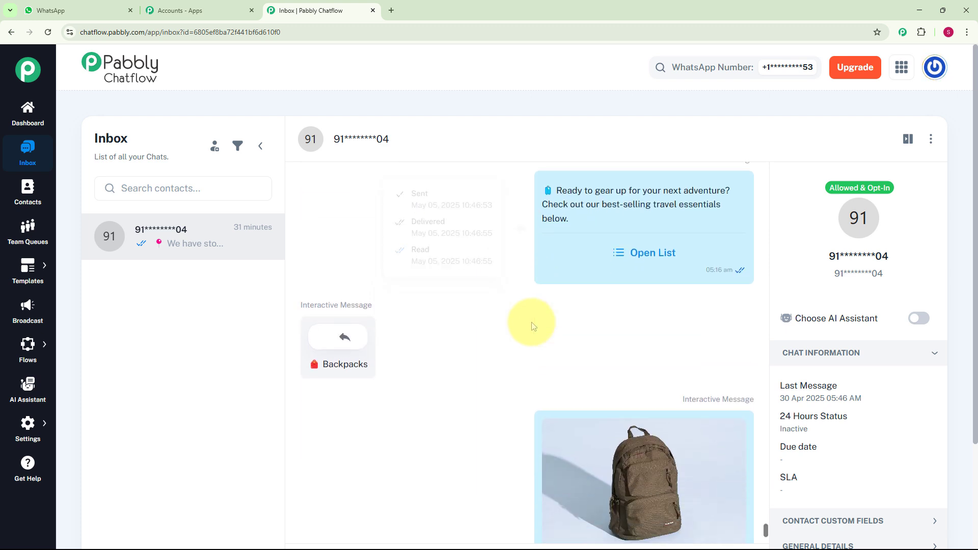
scroll(530, 322, "down", 2)
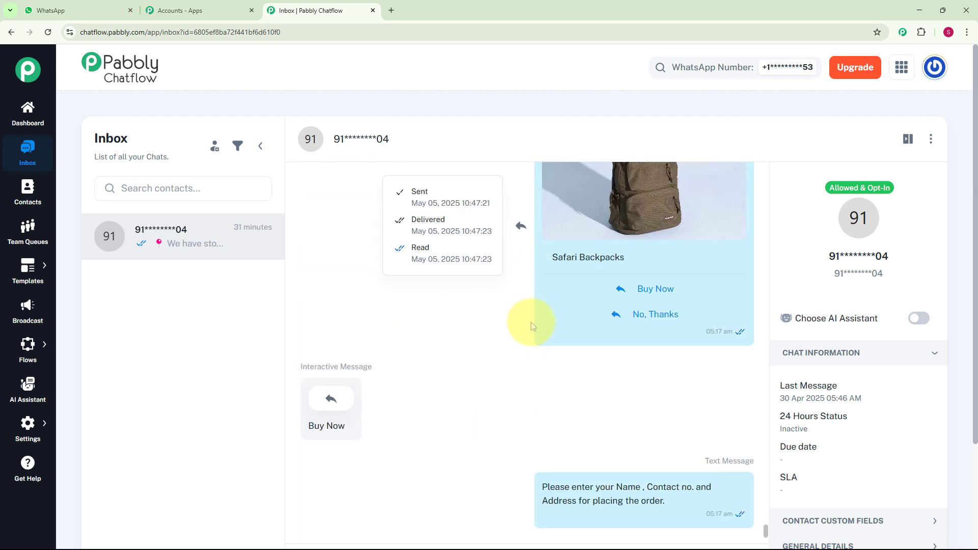